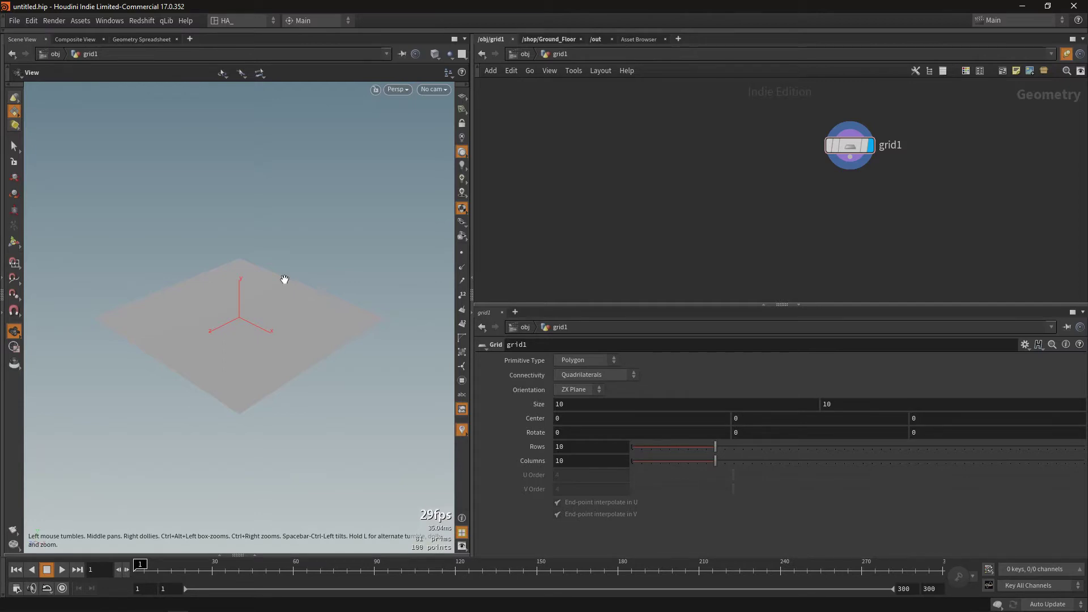
- Show the grid's wireframe over its shaded surface and inspect its 100 point positions in the Geometry Spreadsheet
key(shift+w)
drag(260, 325, 250, 365)
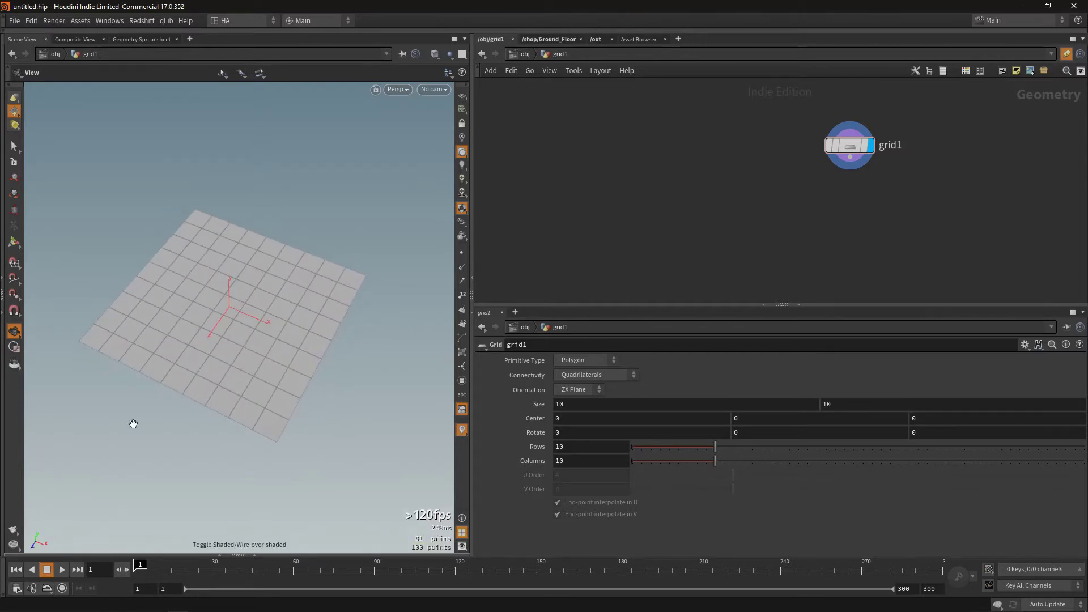
click(140, 40)
scroll(29, 363, down, 5)
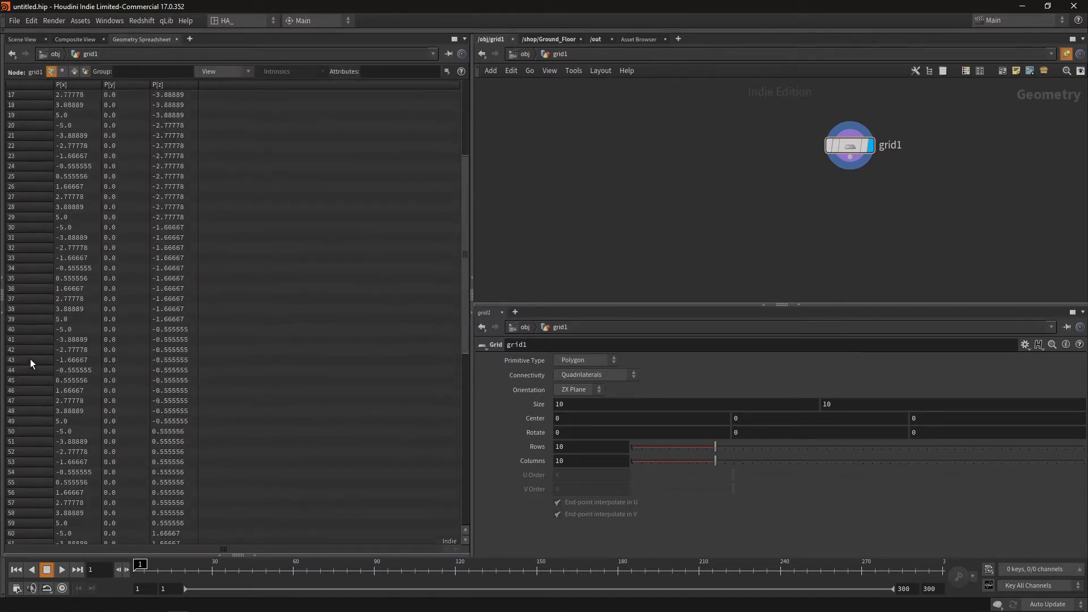
scroll(30, 358, down, 5)
scroll(30, 357, down, 5)
scroll(29, 355, down, 5)
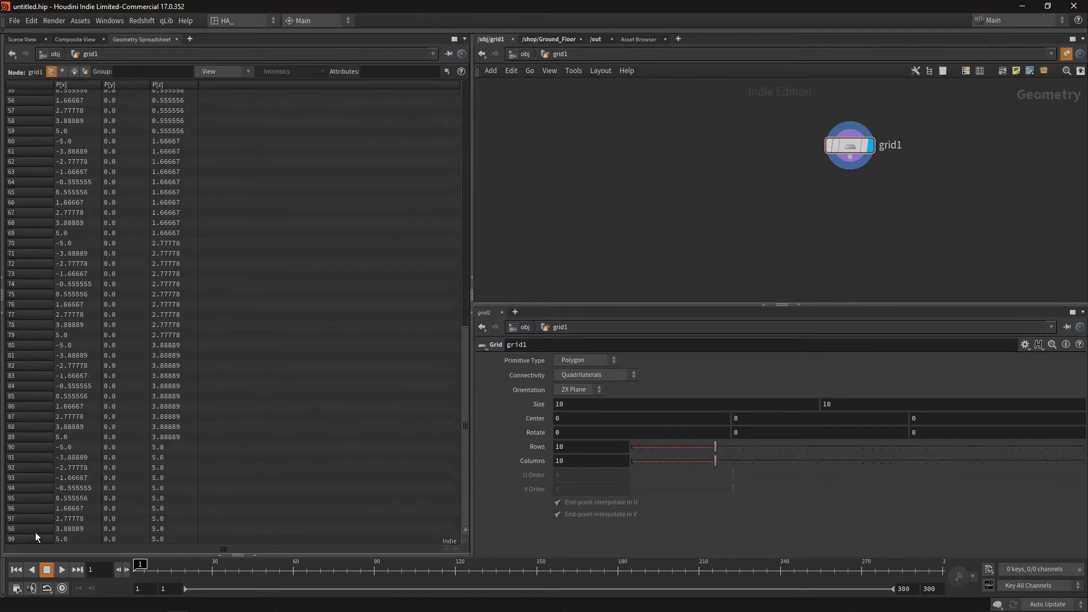
mouse_move(461, 325)
mouse_down()
mouse_move(475, 260)
mouse_move(473, 88)
mouse_up()
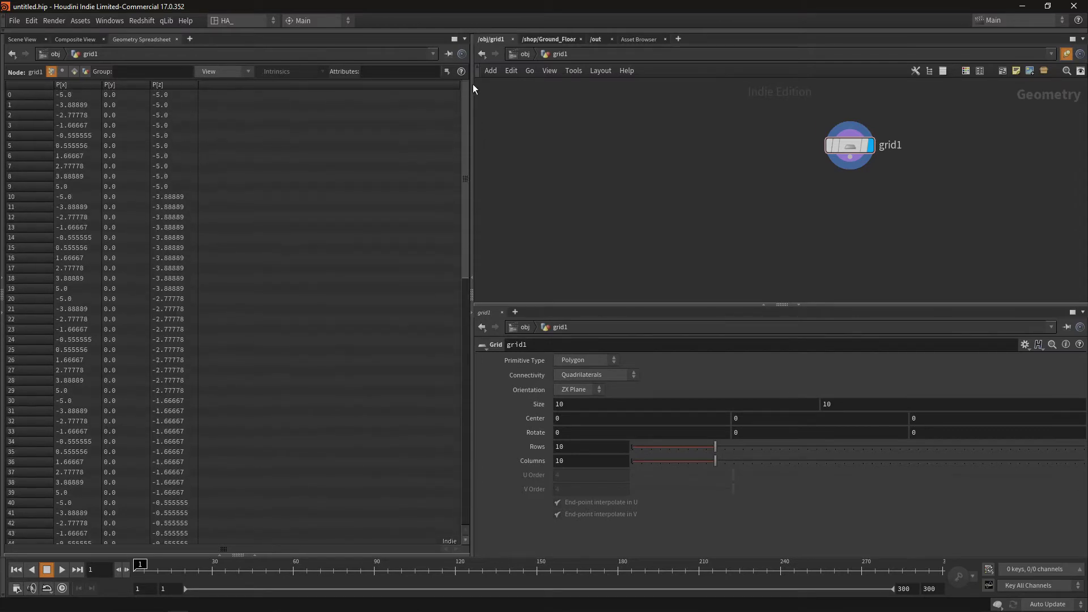
- Return to Scene View and check grid1's node info: 100 points, 81 polygons
click(22, 39)
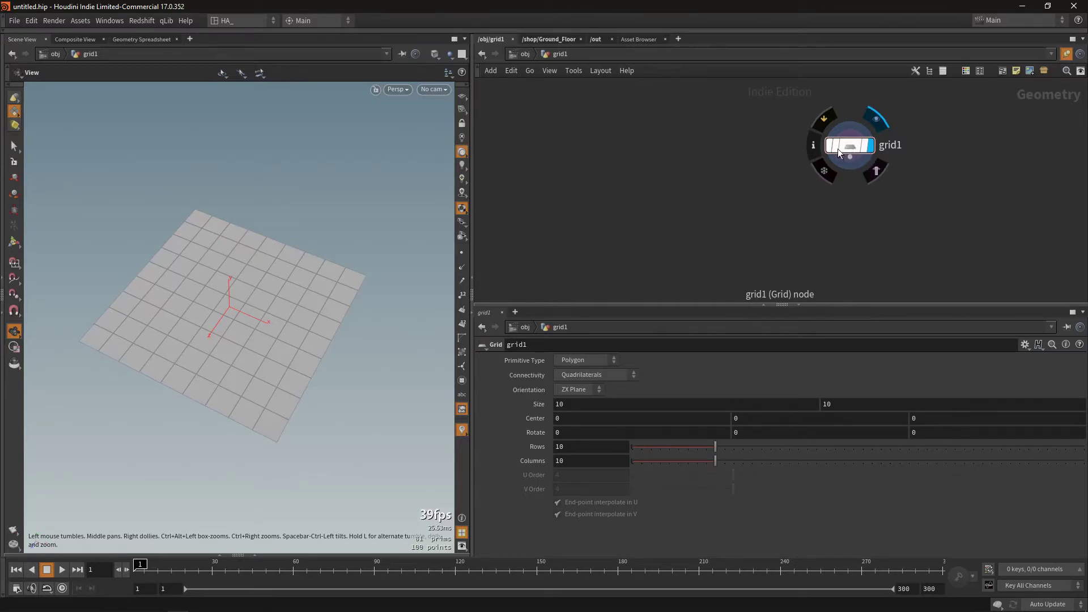
click(815, 147)
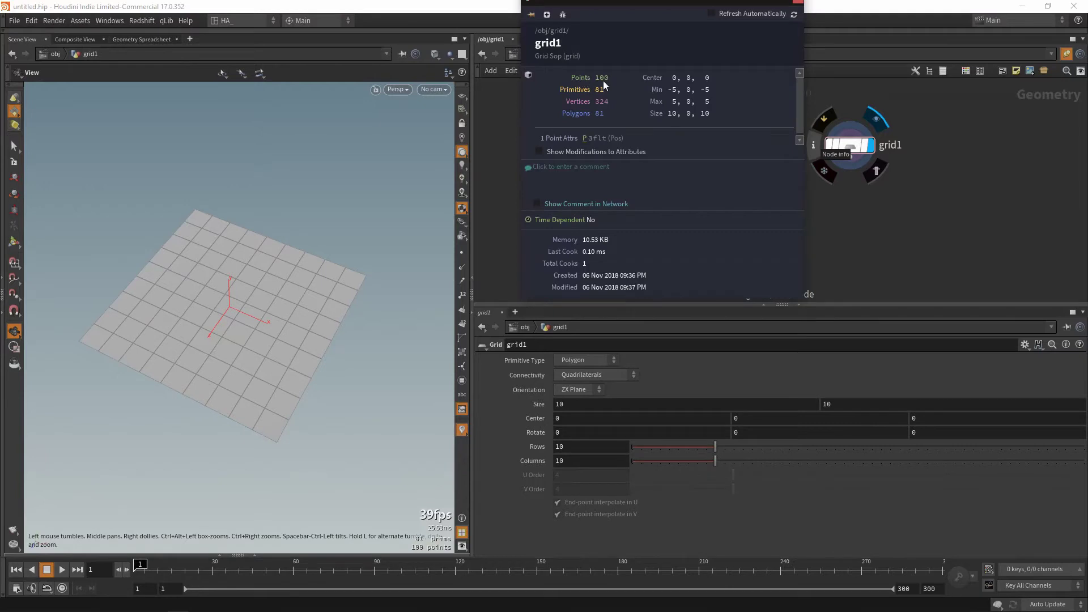
click(798, 3)
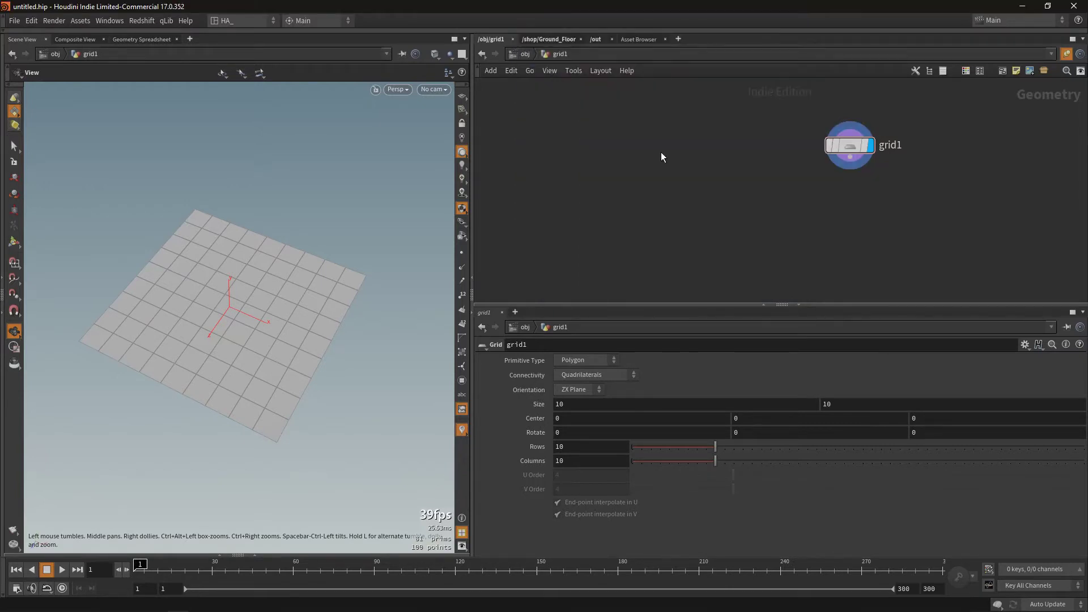
- Add a Box node, box1, to the left of grid1
key(Tab)
text(box)
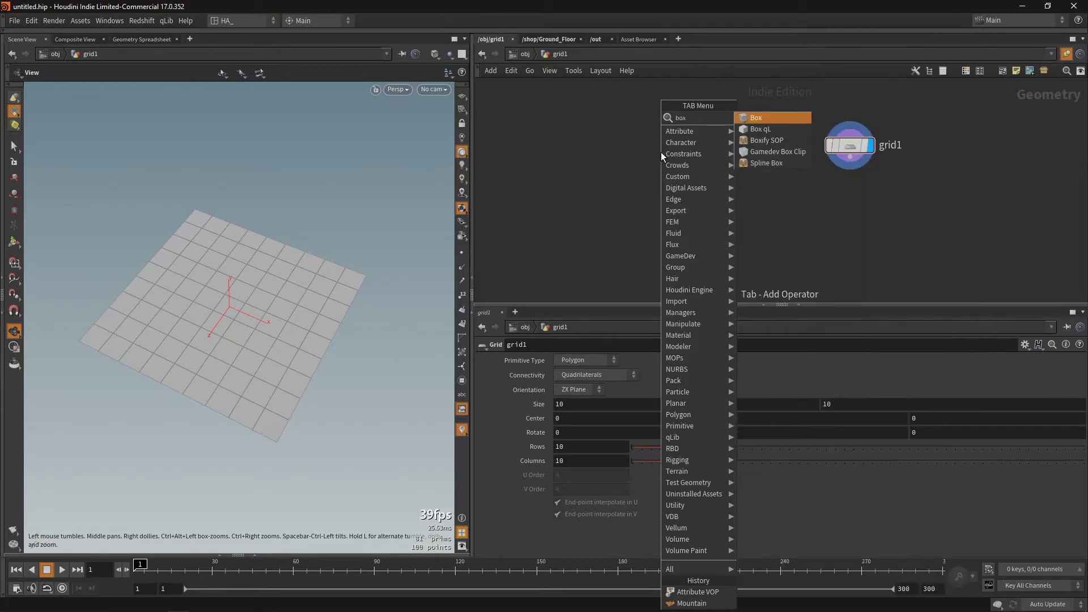
key(Return)
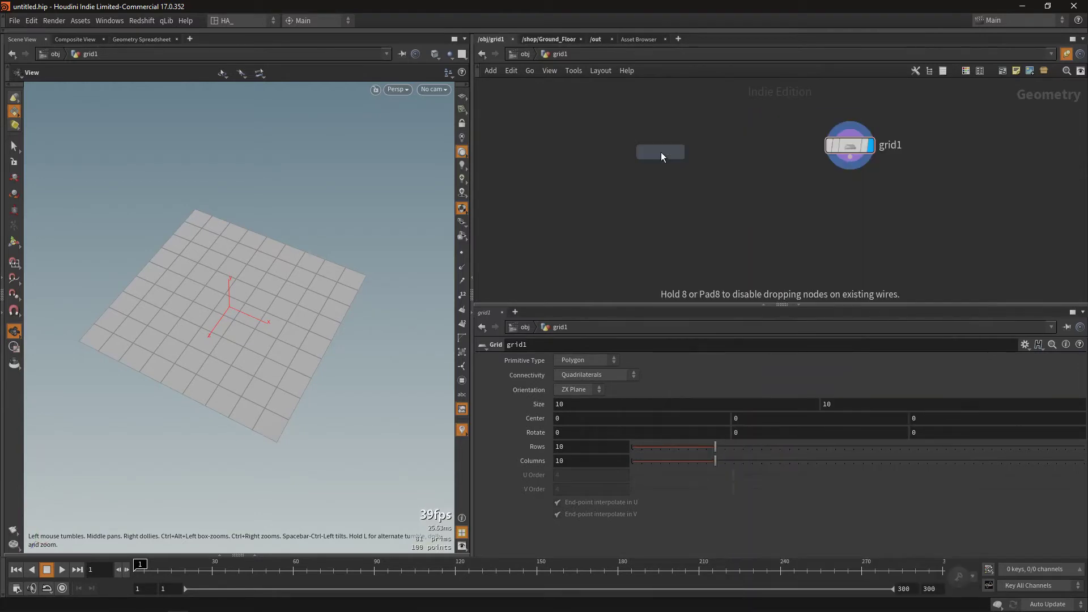
click(661, 152)
- Add a Copy to Points node, copytopoints1, below box1, wired from box1's output
click(661, 164)
key(Tab)
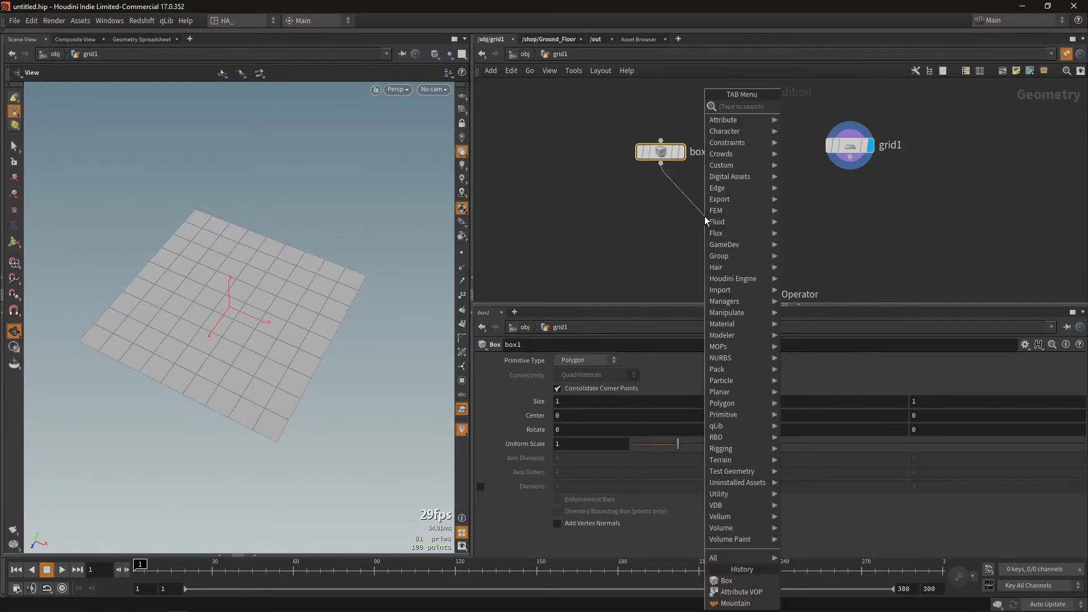
text(copy to)
key(Return)
click(705, 216)
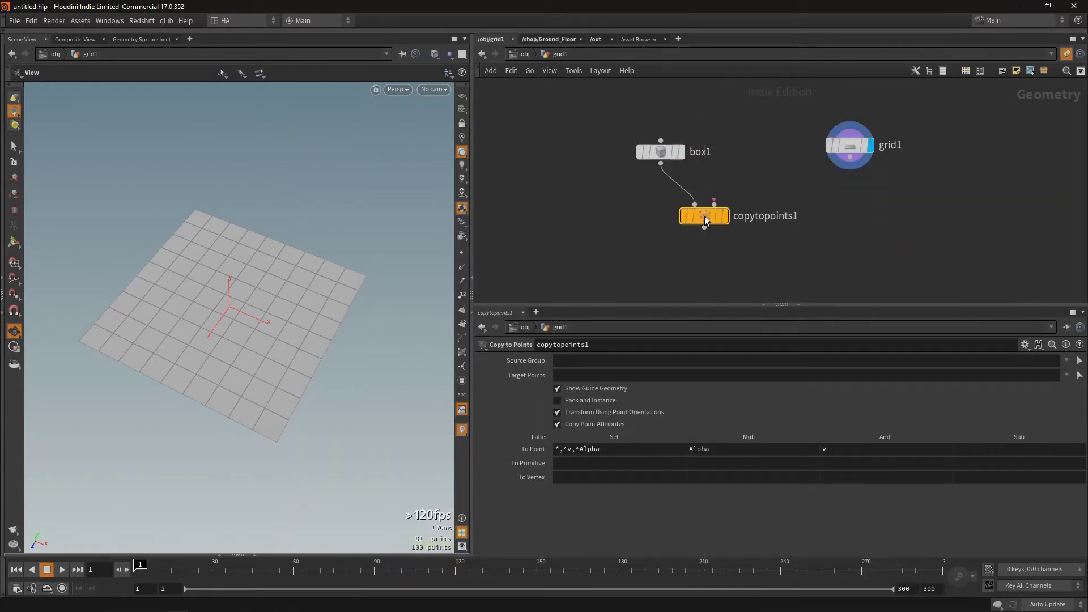
drag(705, 216, 738, 234)
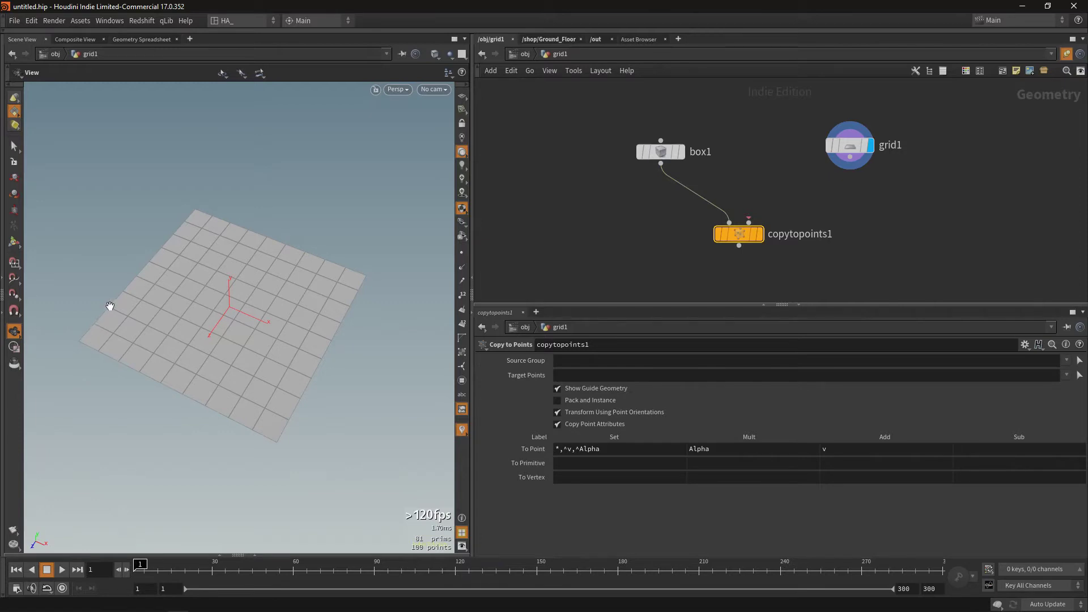
- Wire grid1 into copytopoints1's target input so a box sits on every grid point
click(849, 157)
click(764, 238)
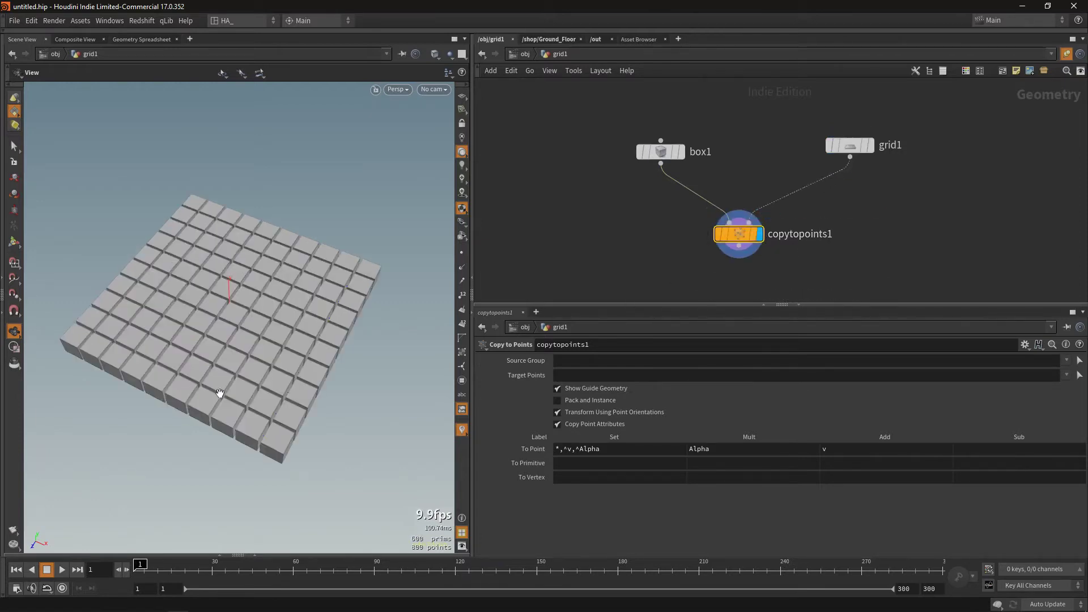
drag(292, 381, 231, 318)
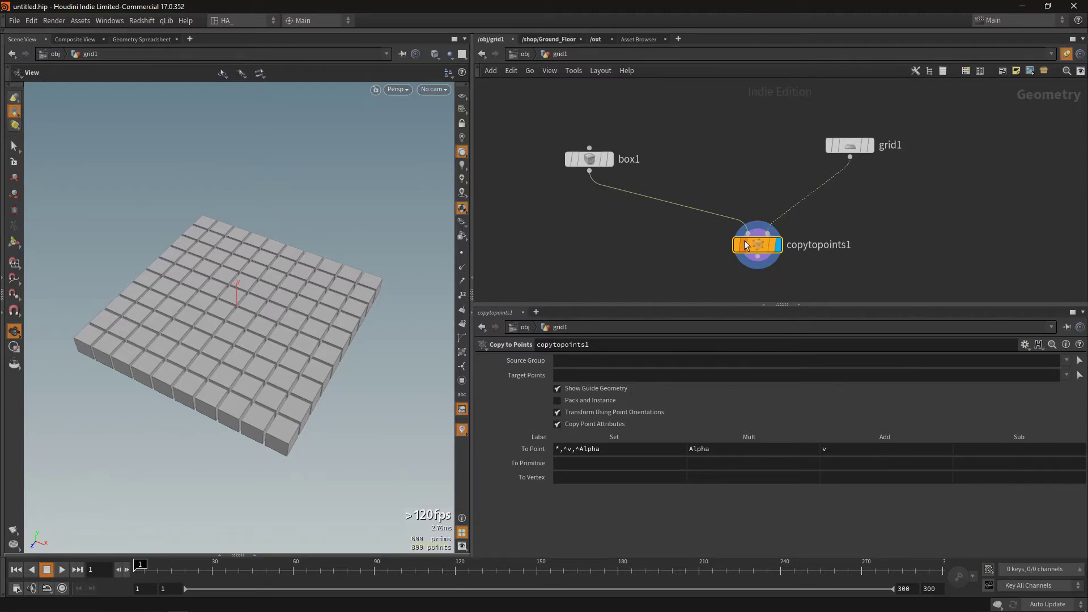
drag(749, 240, 747, 251)
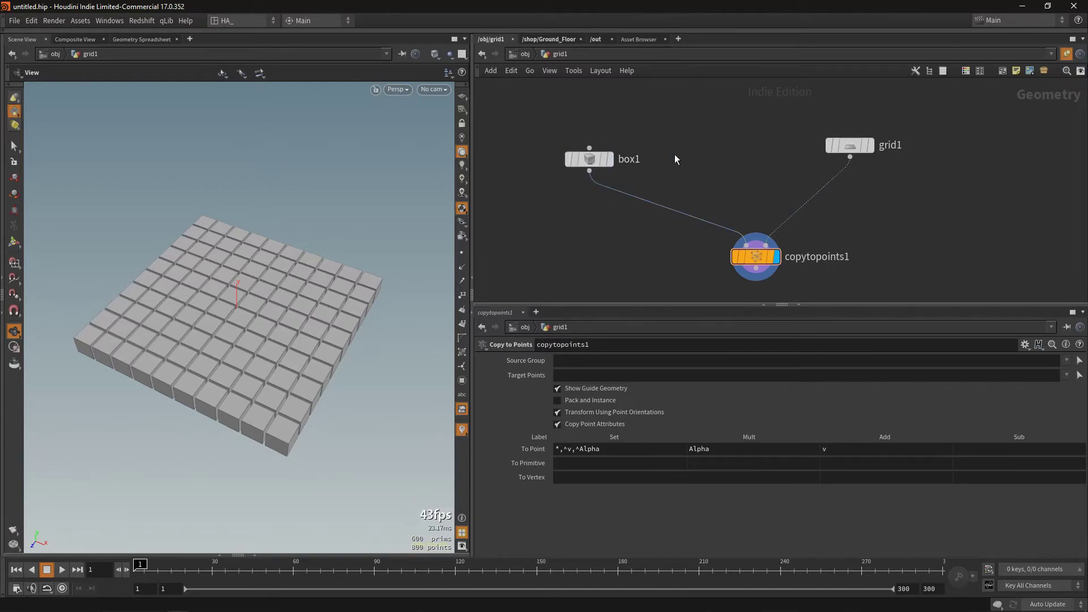
- Add a Switch node, switch1, between box1 and grid1, with box1 wired in
key(Tab)
text(sw)
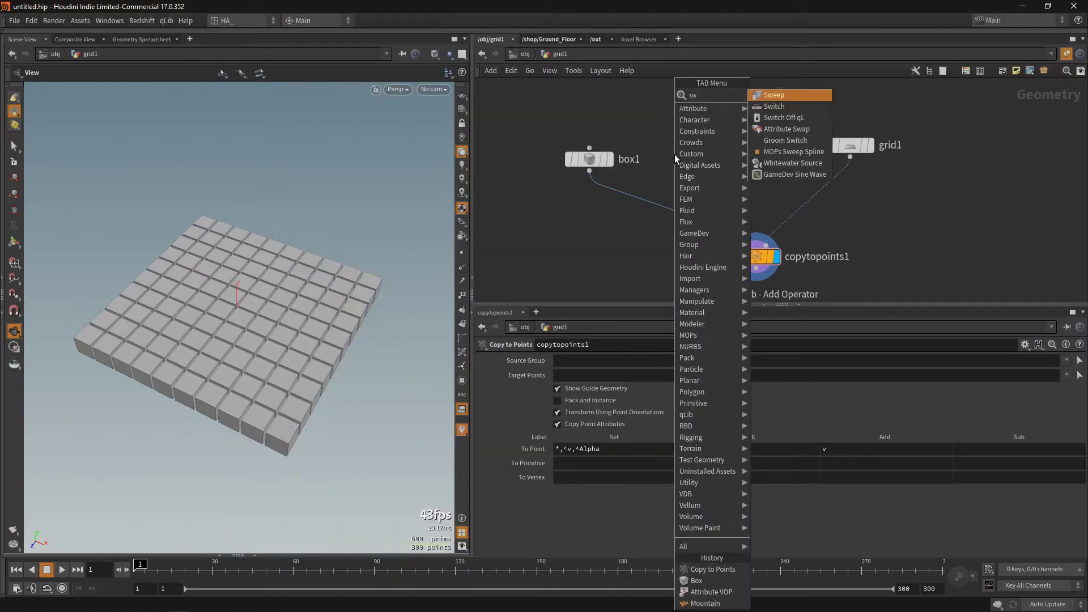
key(Return)
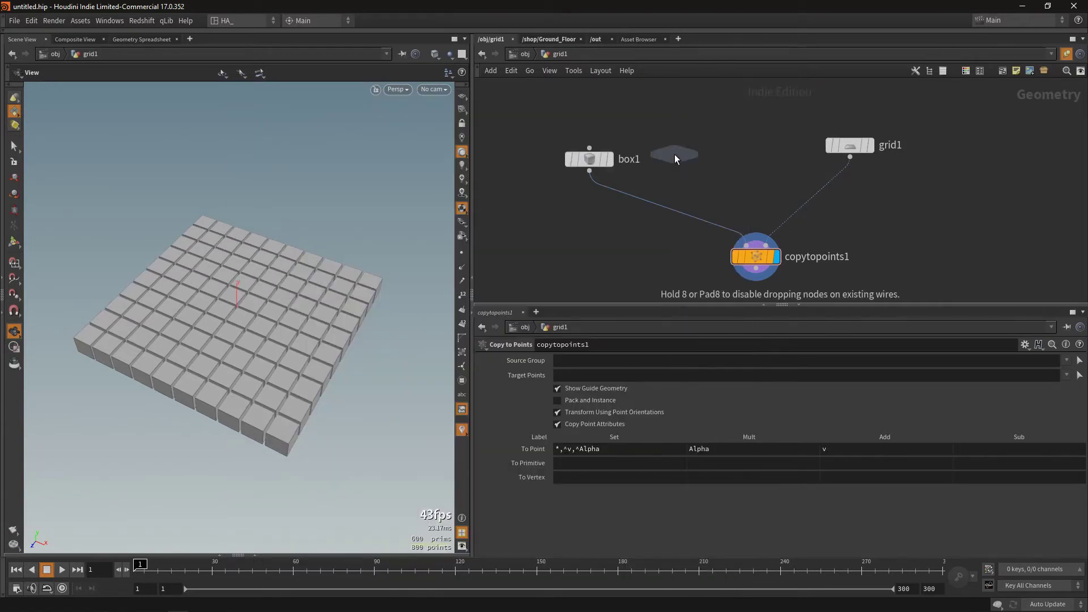
click(677, 190)
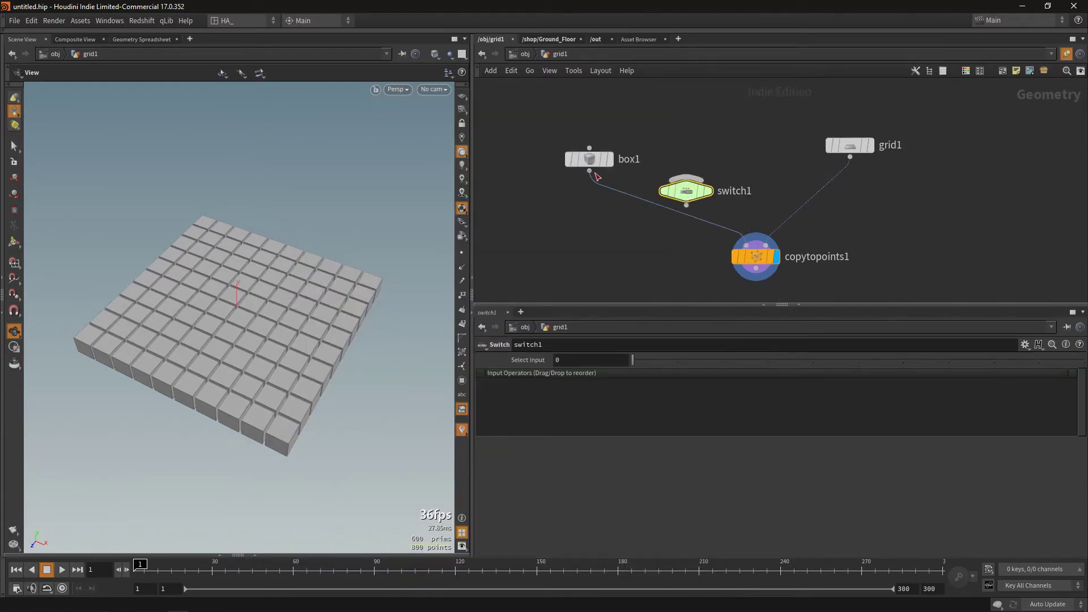
click(590, 171)
click(685, 177)
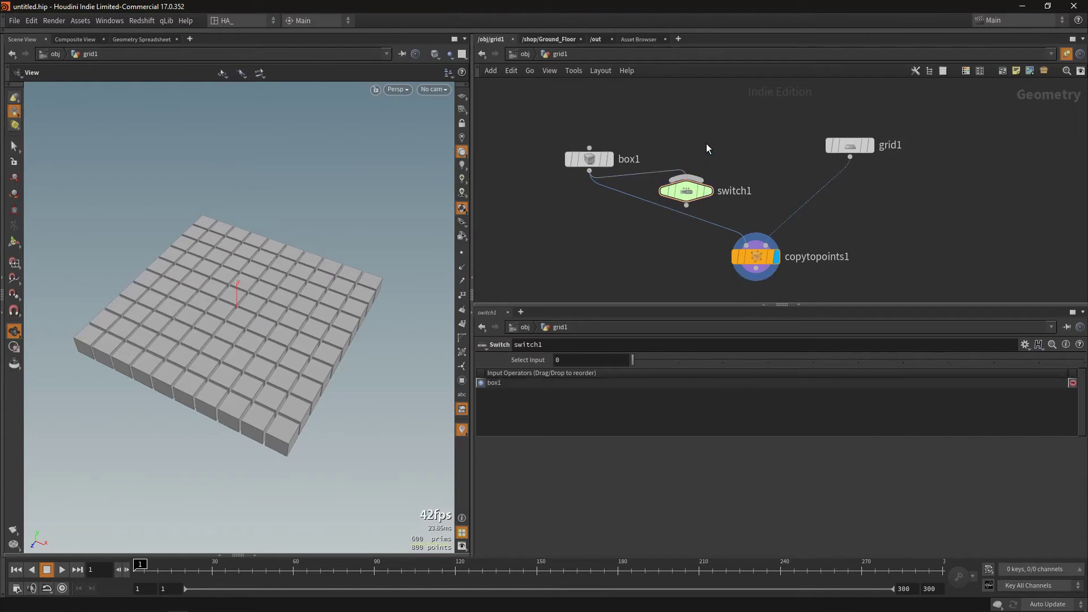
- Add a Sphere node, sphere1, above switch1 and wire it in as the second input
key(Tab)
text(sphere)
key(Return)
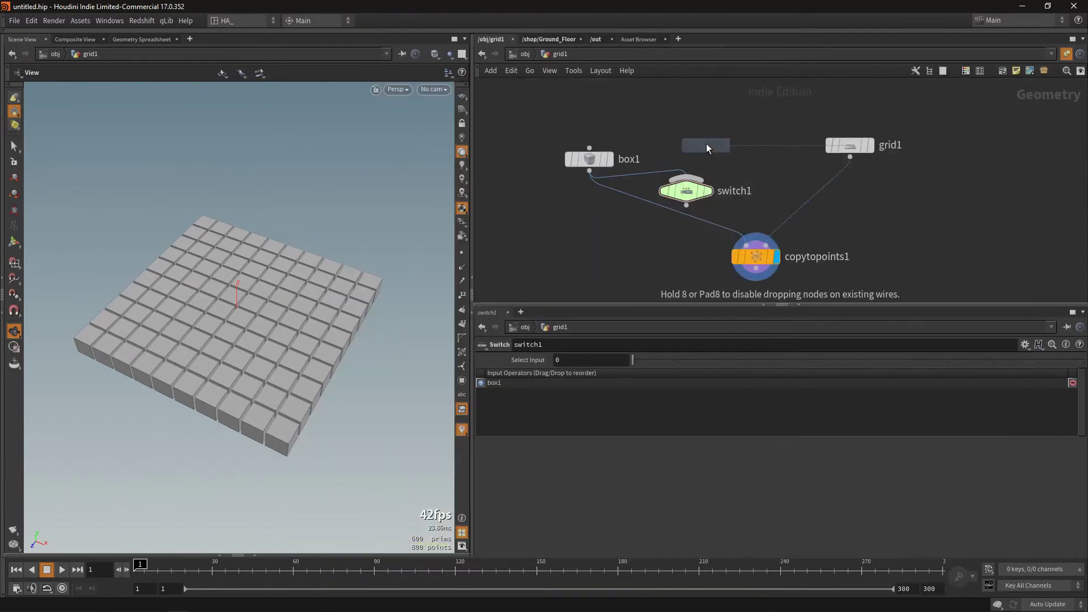
click(695, 114)
click(687, 177)
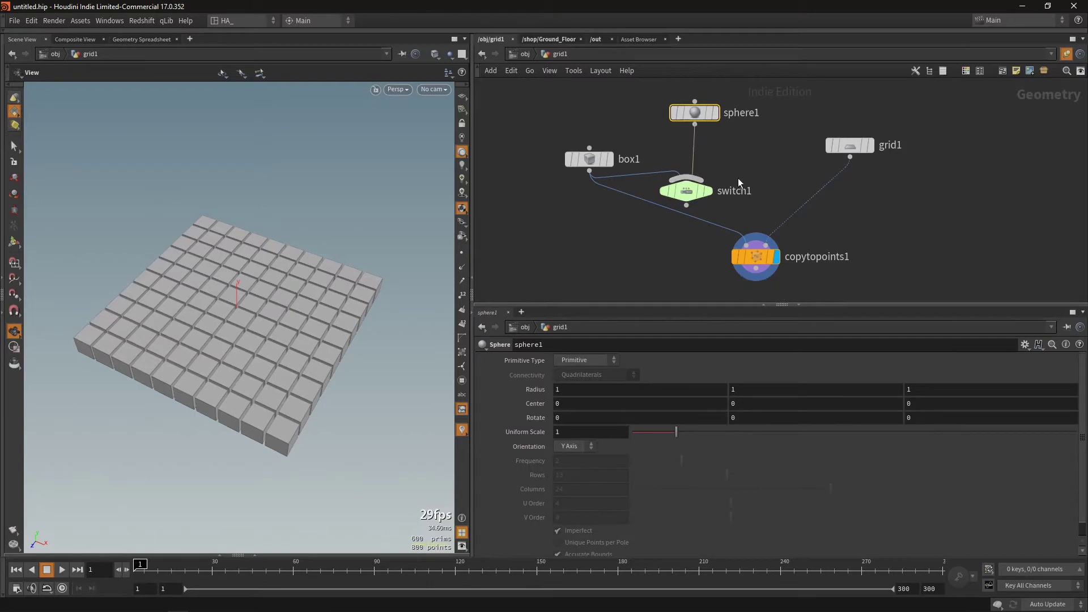
click(685, 196)
key(Tab)
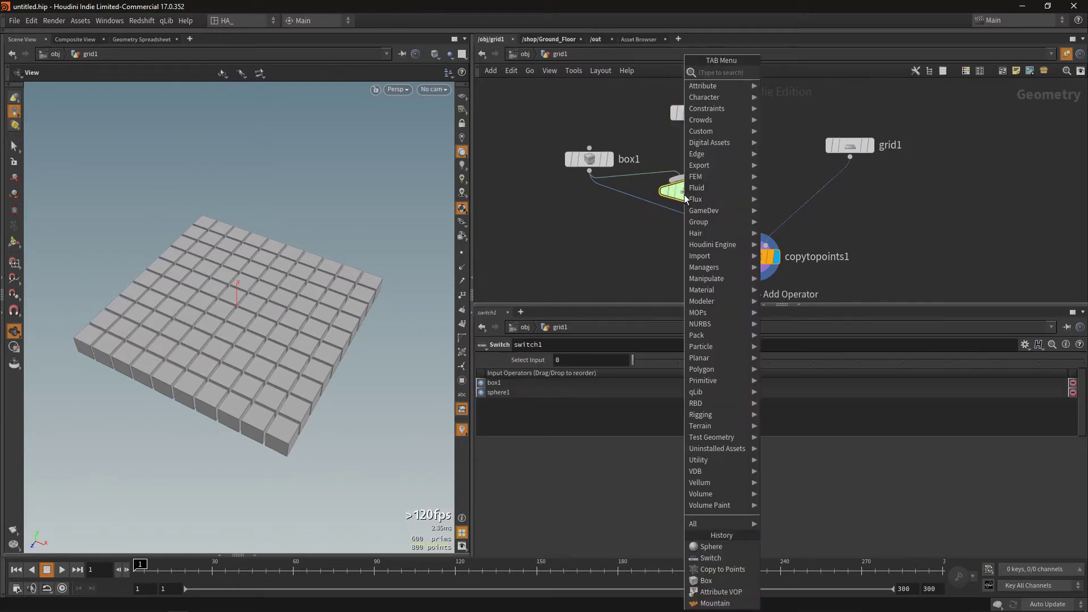
key(Escape)
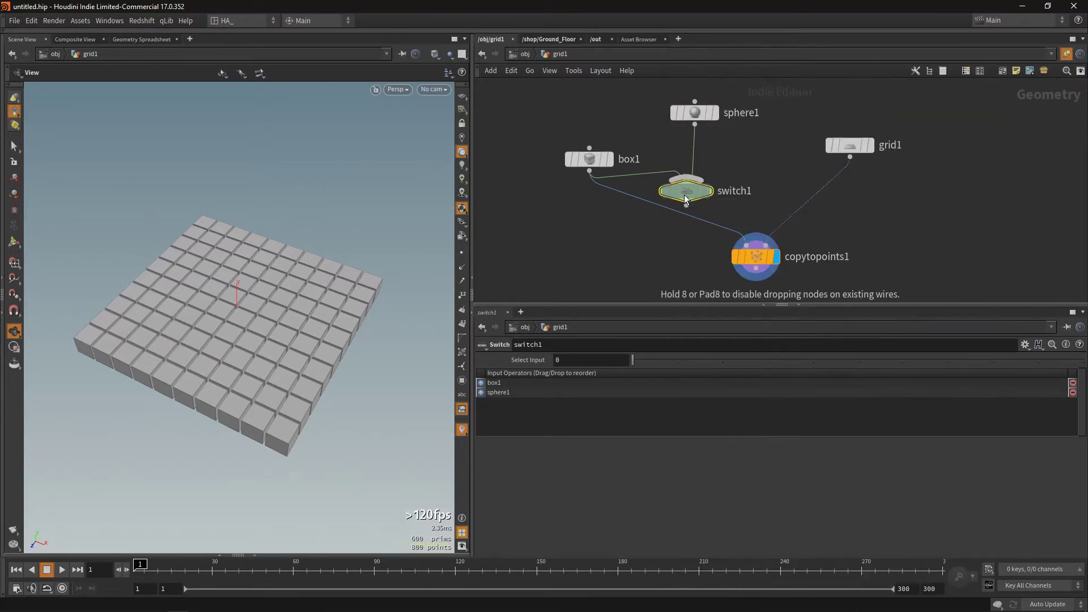
- Add a Torus node, torus1, wired into switch1 as the third input, and move grid1 aside
key(Tab)
text(torus)
key(Return)
click(762, 145)
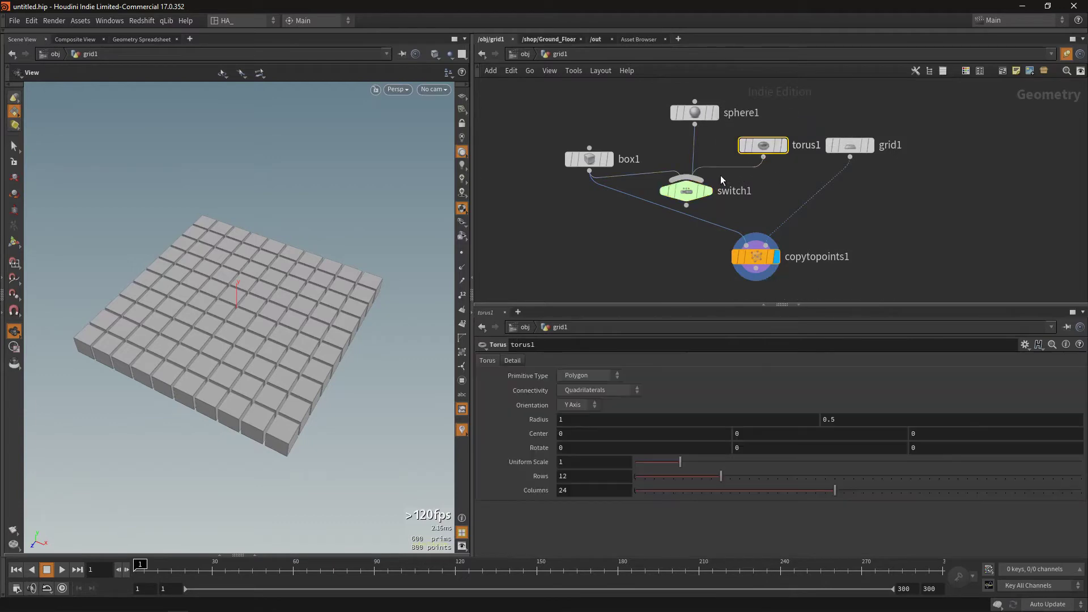
click(689, 192)
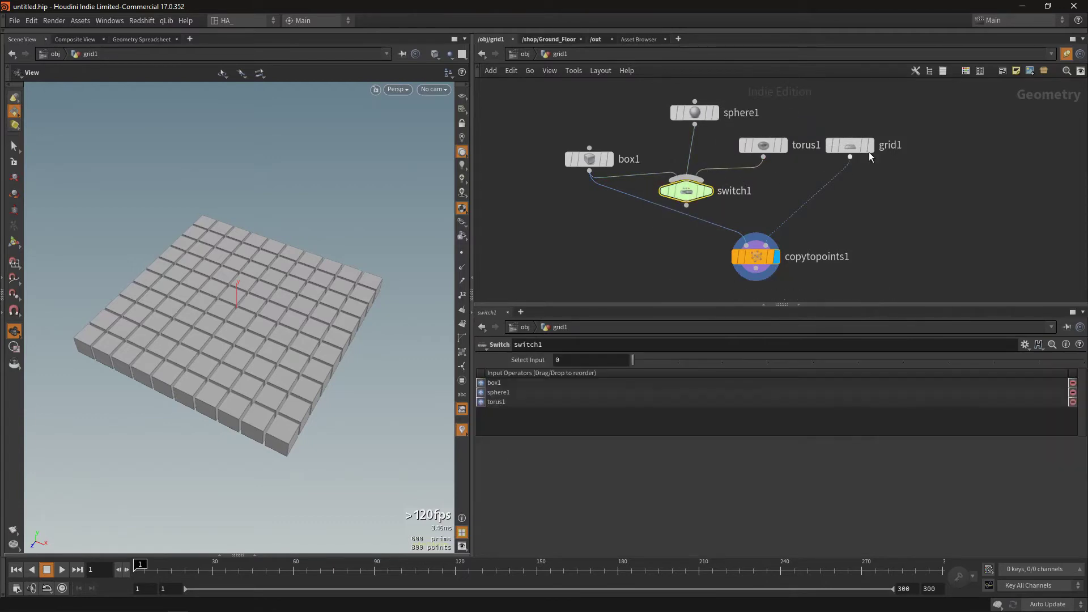
drag(850, 146, 951, 200)
- Add a Tube node, tube1, wired into switch1 as the fourth input, and tidy the layout
key(Tab)
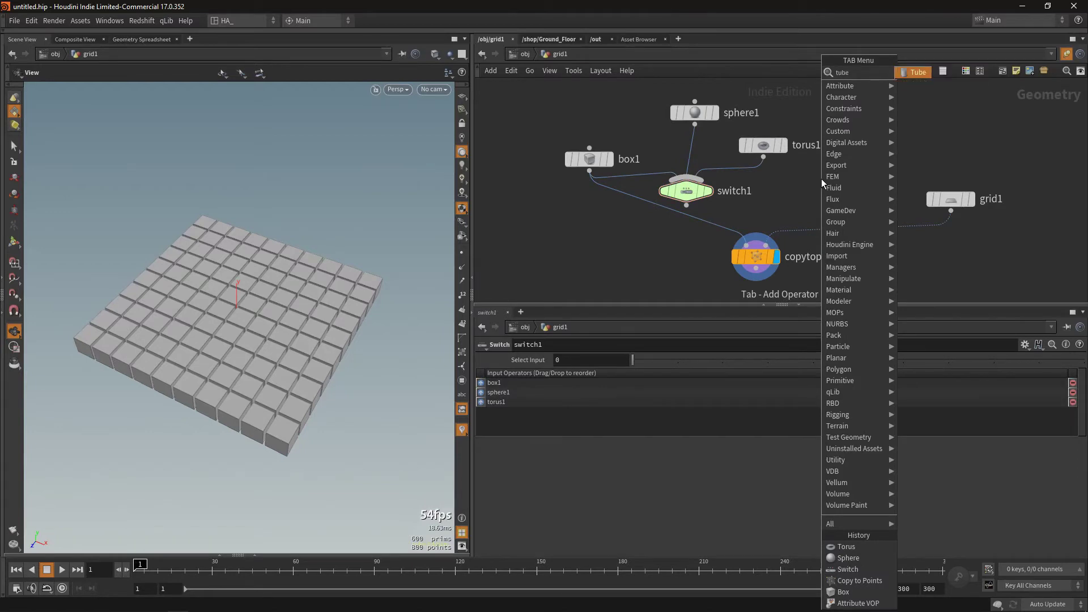
text(tube)
key(Return)
click(821, 179)
click(563, 404)
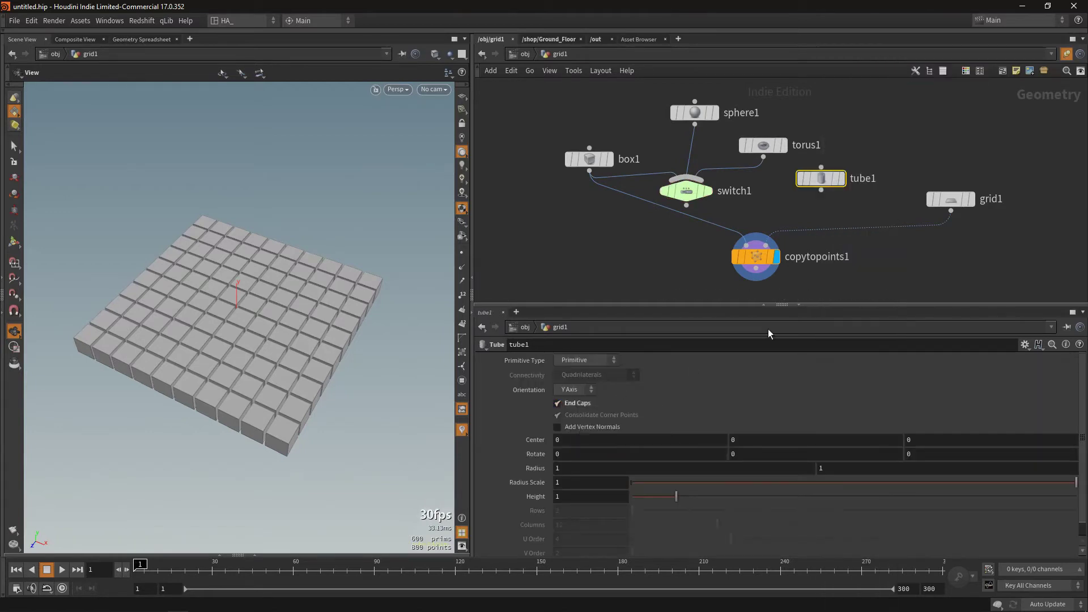
drag(772, 142, 777, 110)
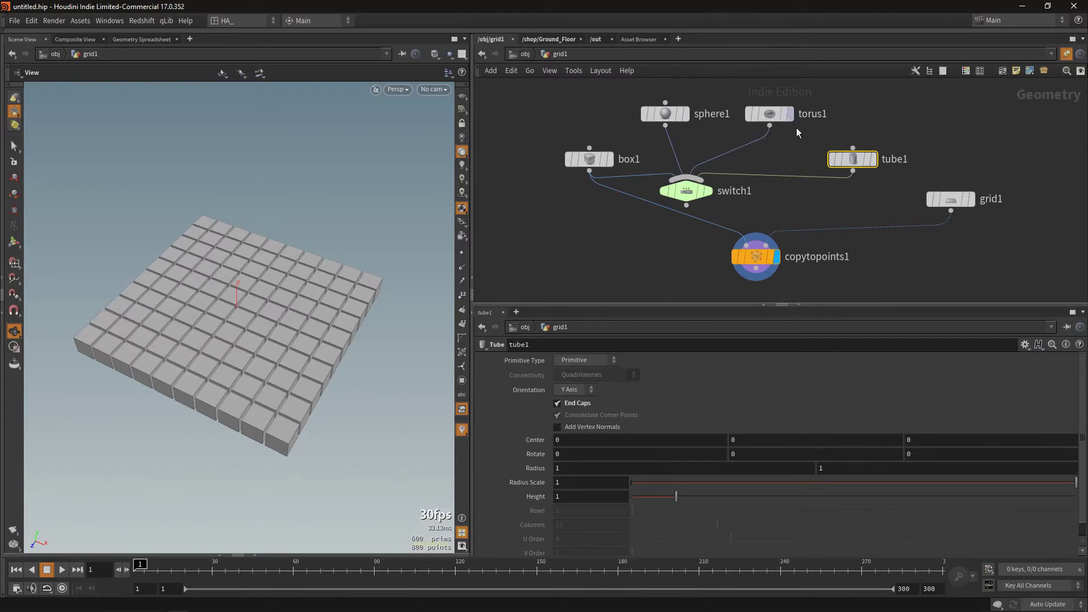
mouse_move(851, 159)
mouse_down()
mouse_move(816, 158)
mouse_move(815, 150)
mouse_up()
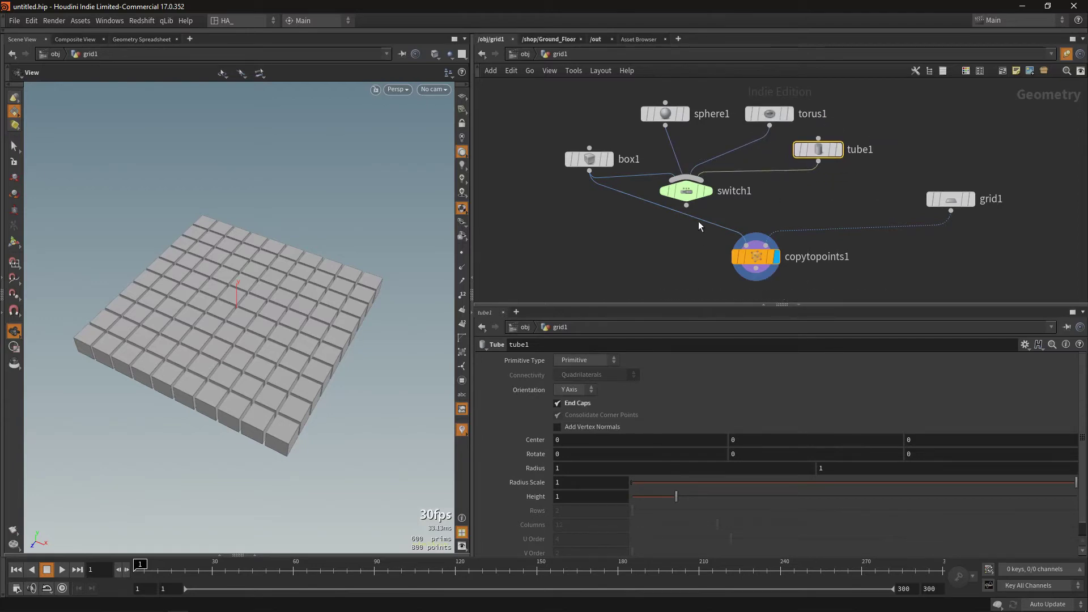
- Feed switch1 into copytopoints1's first input in place of box1
click(687, 206)
click(746, 246)
click(687, 191)
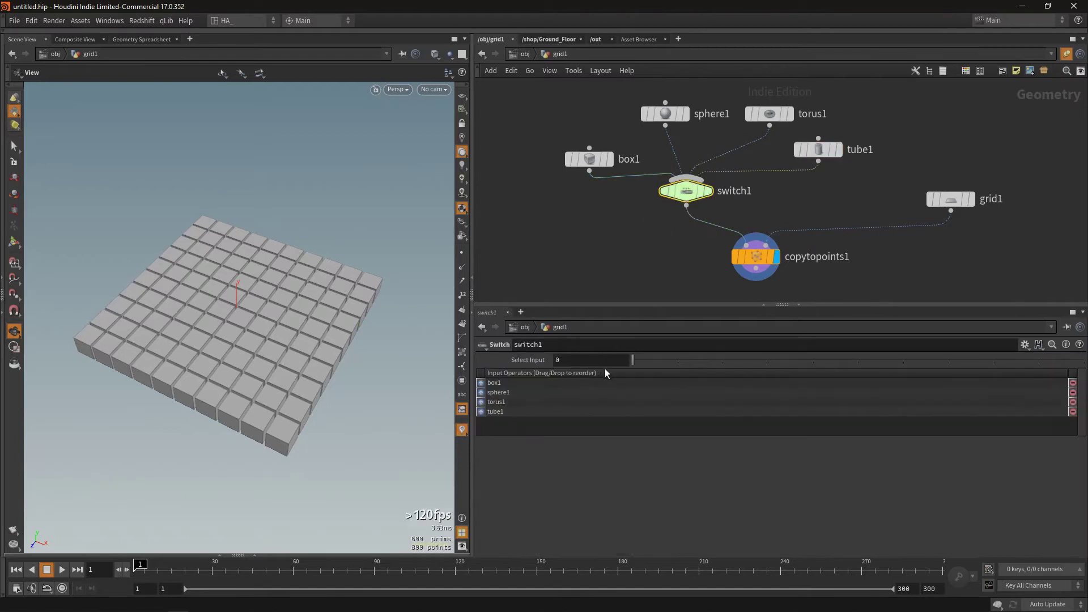
mouse_move(686, 191)
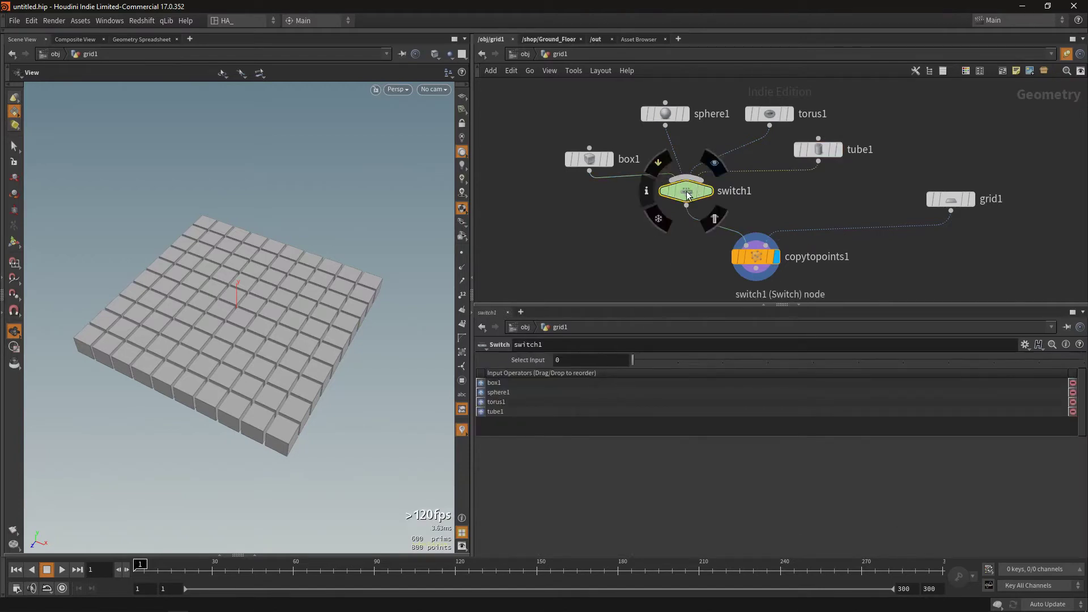
- Slide switch1's Select Input through 1, 2 and 3 (spheres, tori, tubes), ending on 3
mouse_move(649, 364)
mouse_down()
mouse_move(729, 362)
mouse_move(633, 366)
mouse_move(667, 365)
mouse_up()
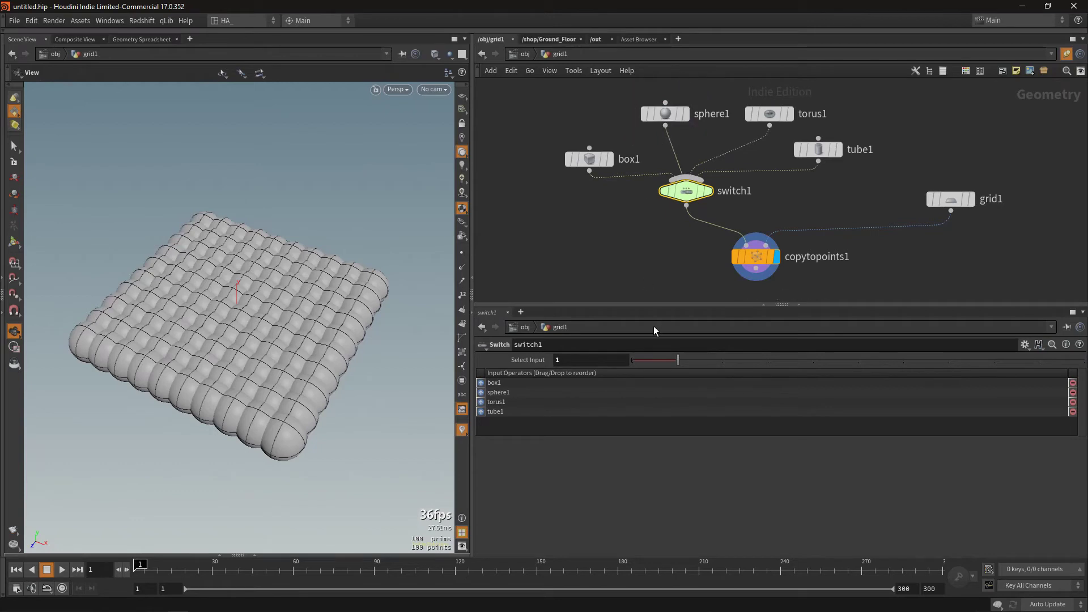
drag(688, 362, 712, 357)
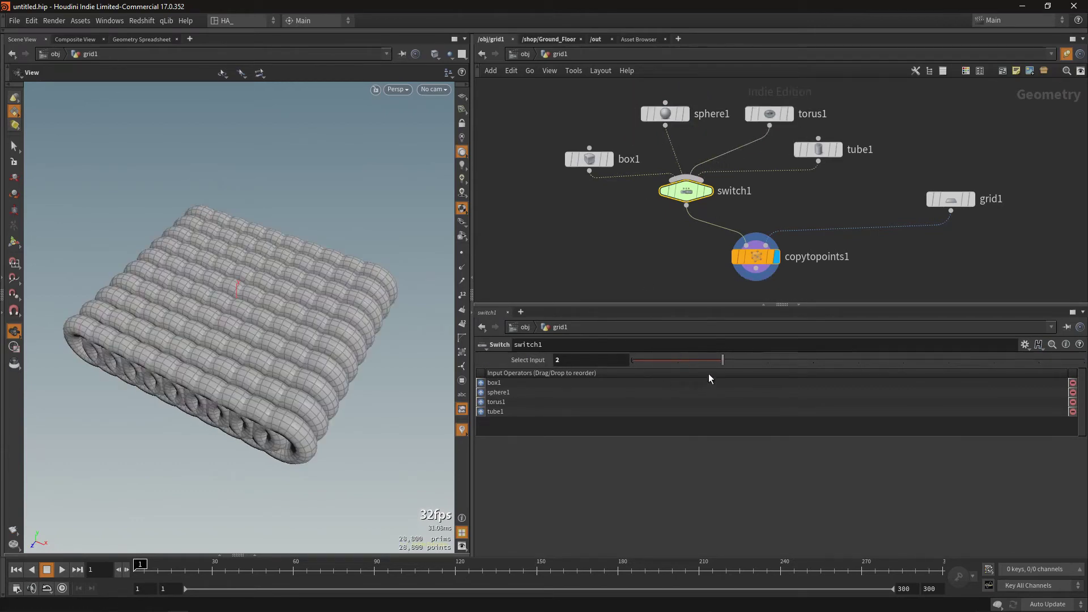
drag(722, 361, 747, 362)
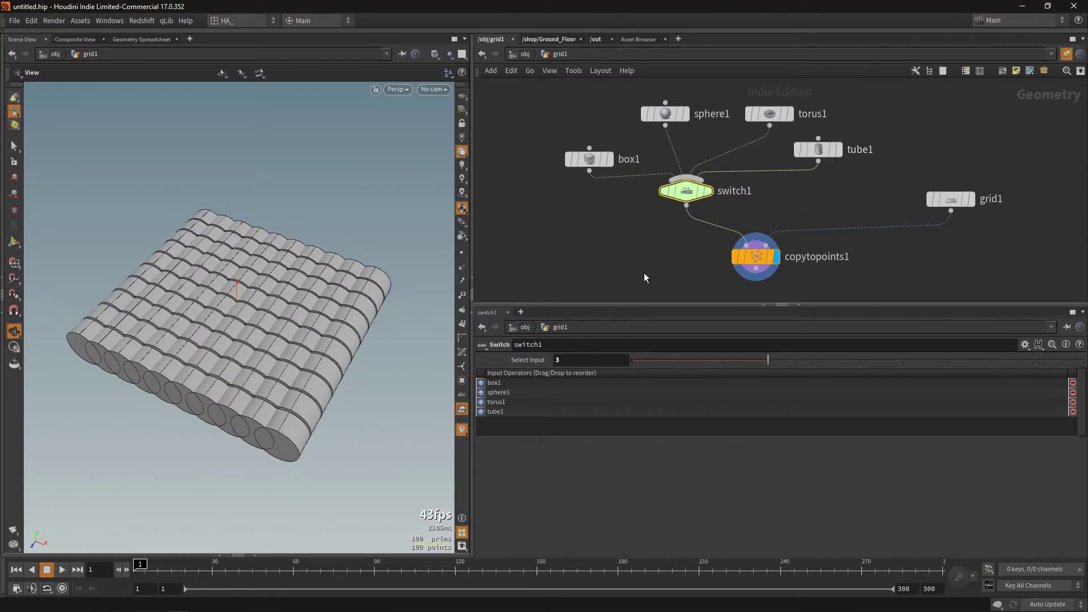
key(l)
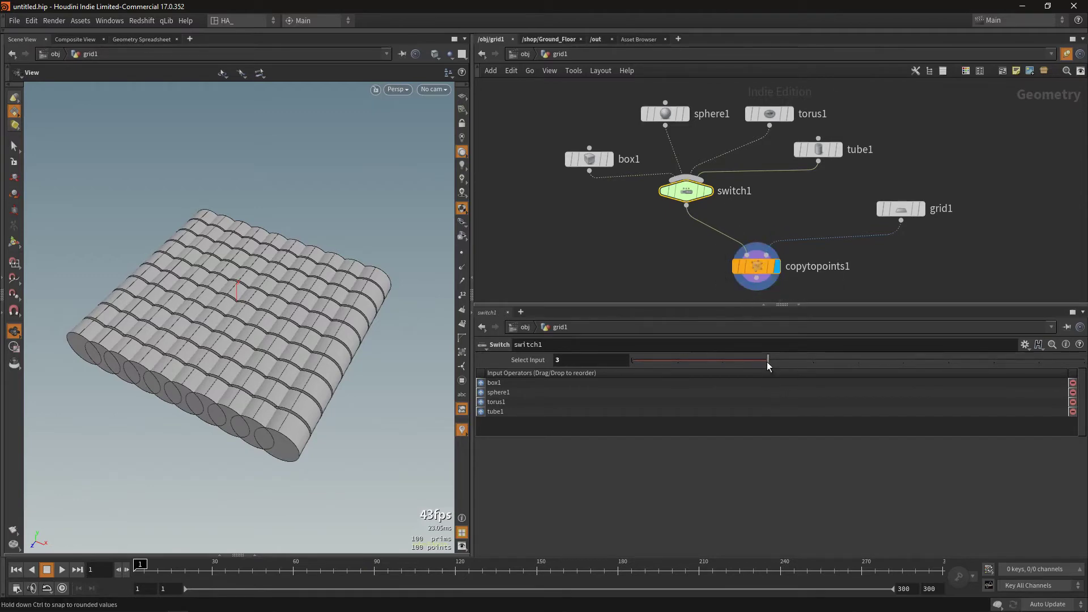
mouse_move(767, 362)
mouse_down()
mouse_move(654, 373)
mouse_move(759, 364)
mouse_up()
- Put the display flag on grid1 to view the flat 10 by 10 grid alone, then reselect switch1
click(896, 209)
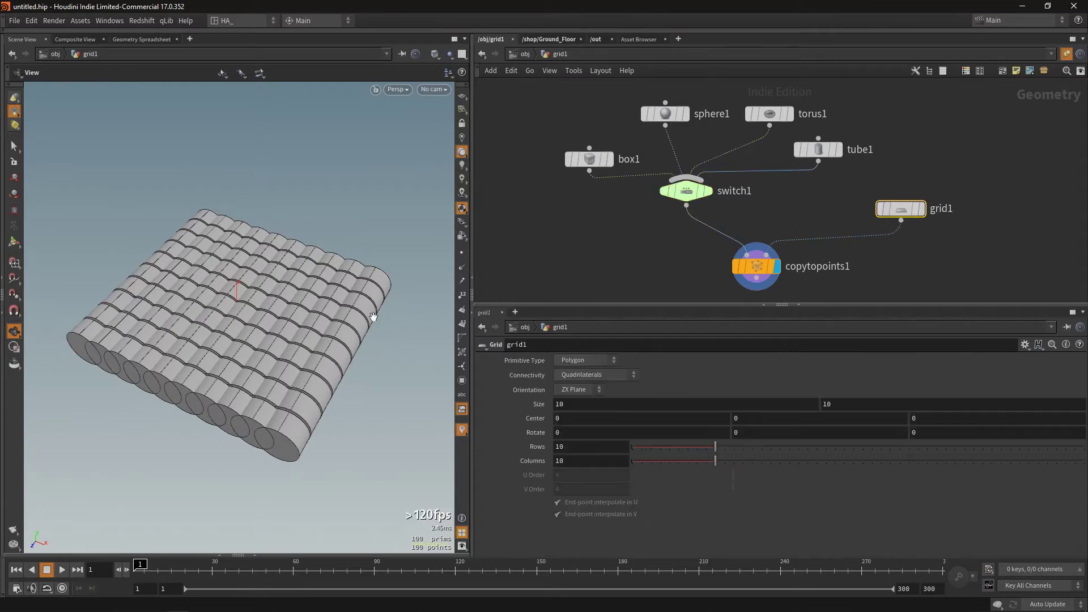
click(922, 209)
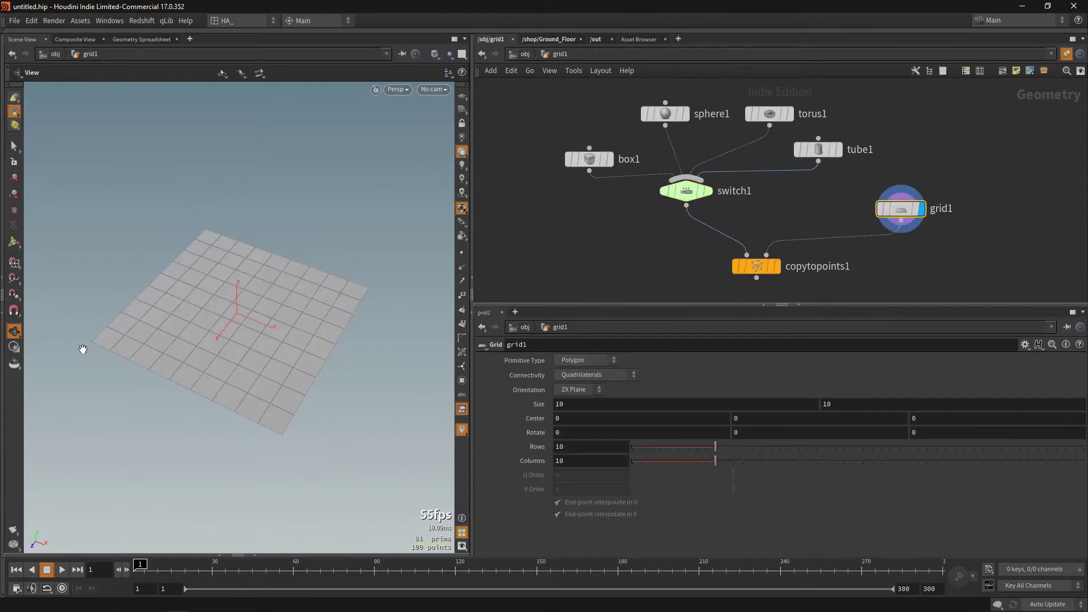
click(686, 195)
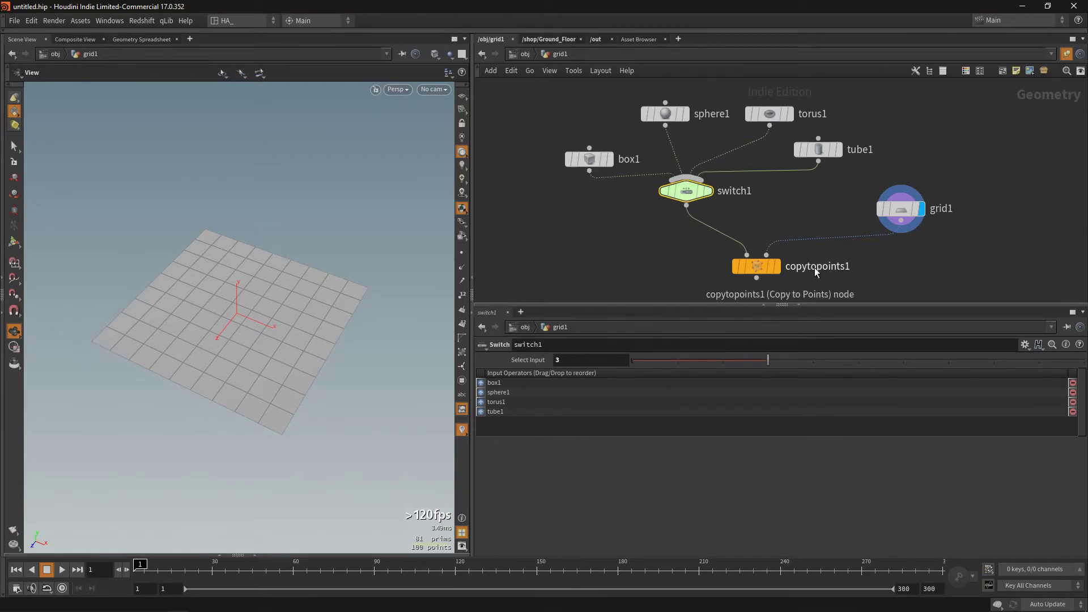
mouse_move(756, 267)
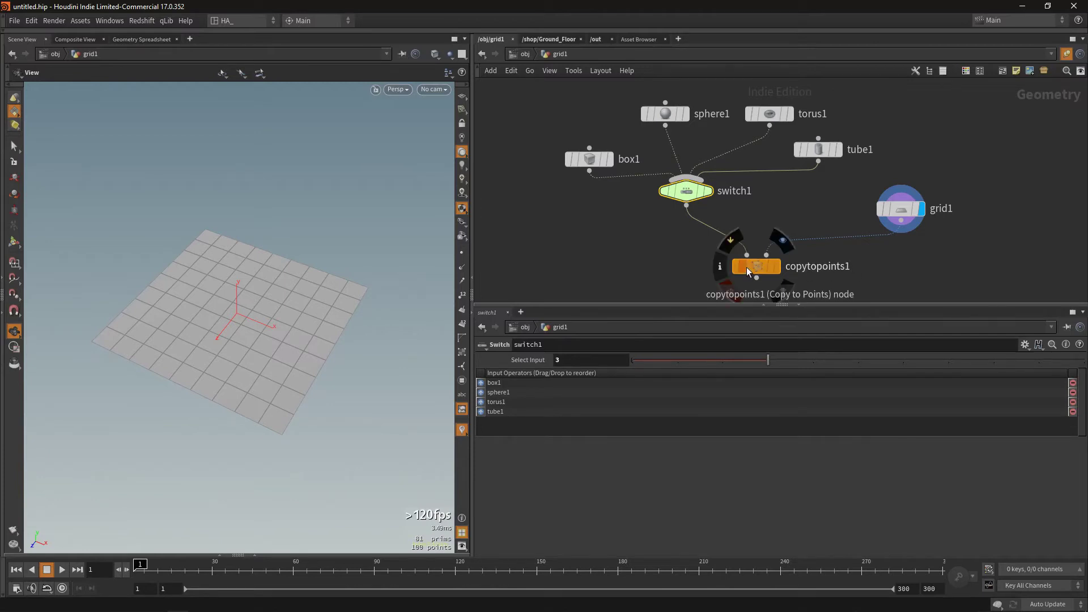
- Add a Copy Stamp node, copy1, beside copytopoints1
drag(763, 266, 692, 271)
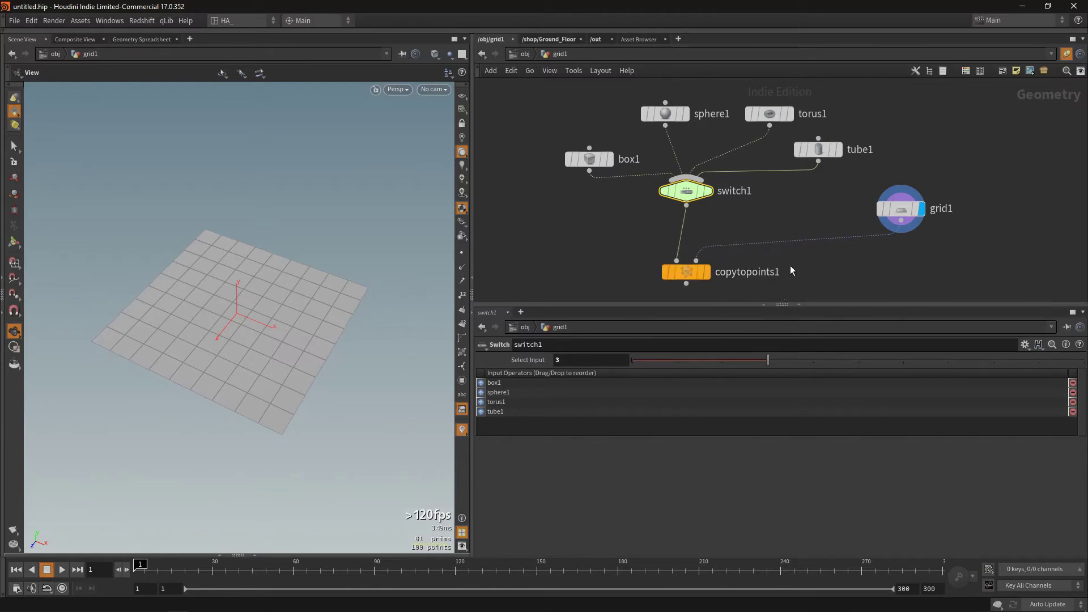
key(Tab)
text(copy)
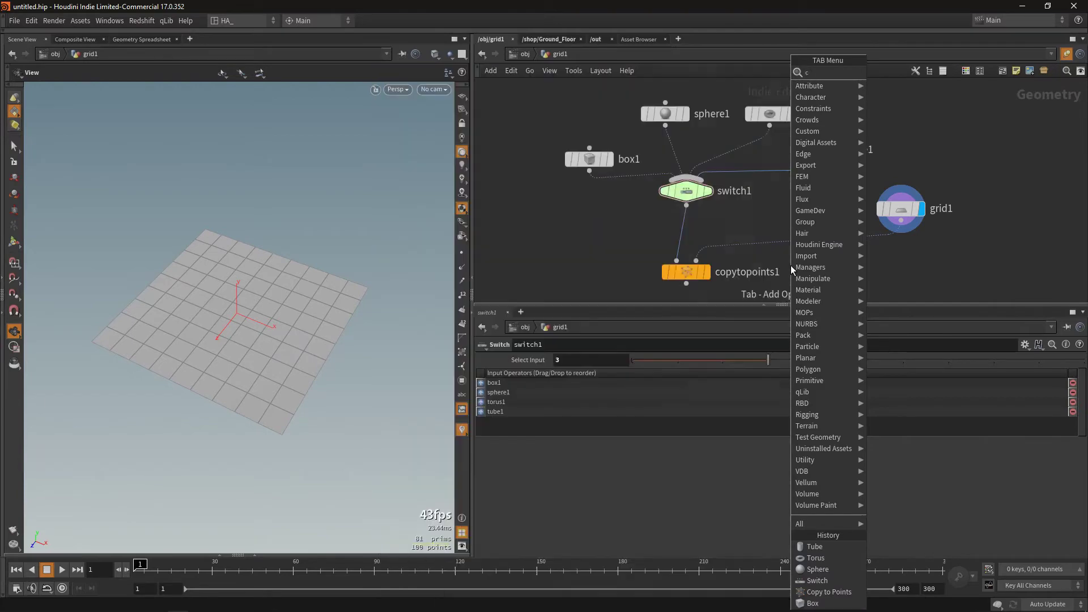
key(Down)
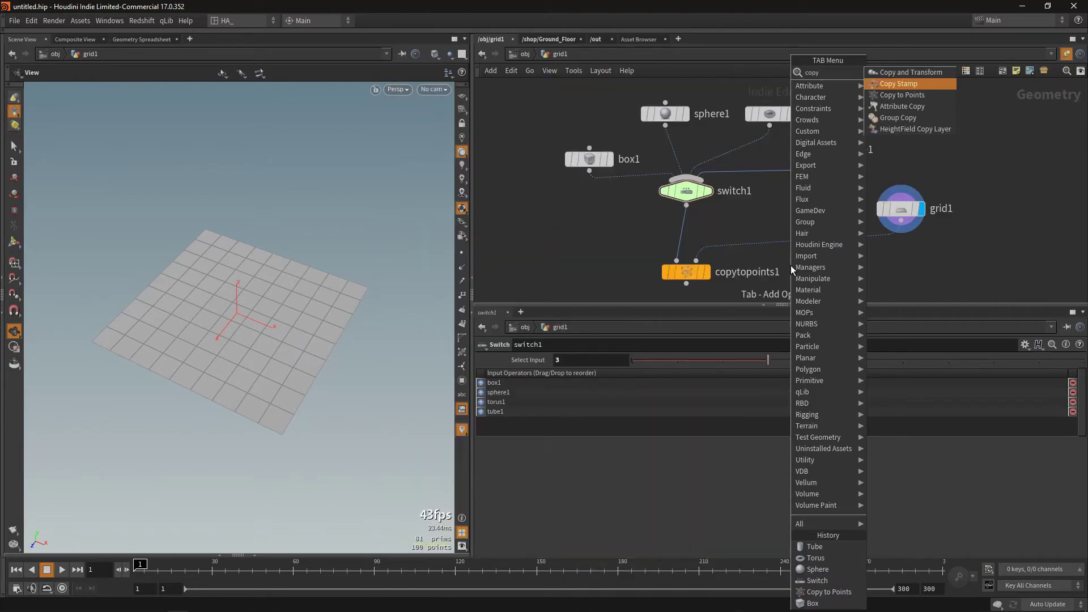
key(Return)
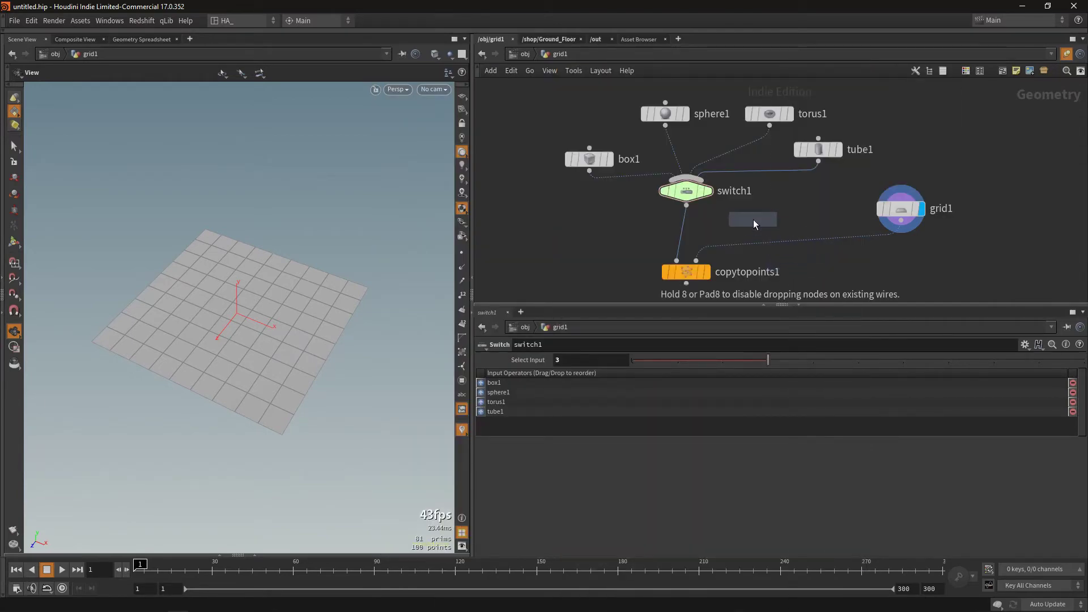
click(771, 222)
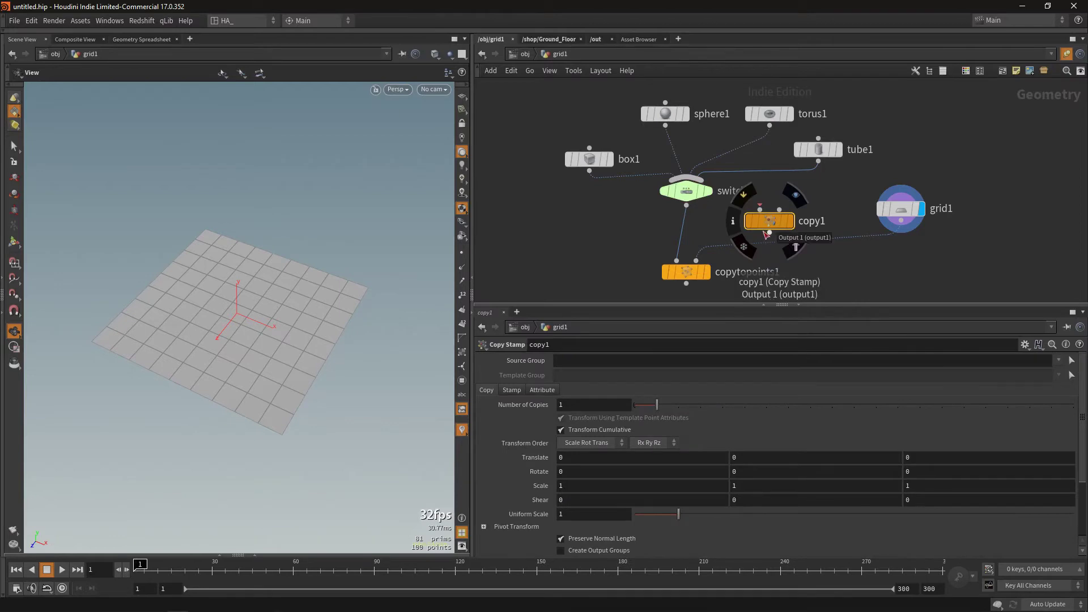
drag(769, 222, 813, 264)
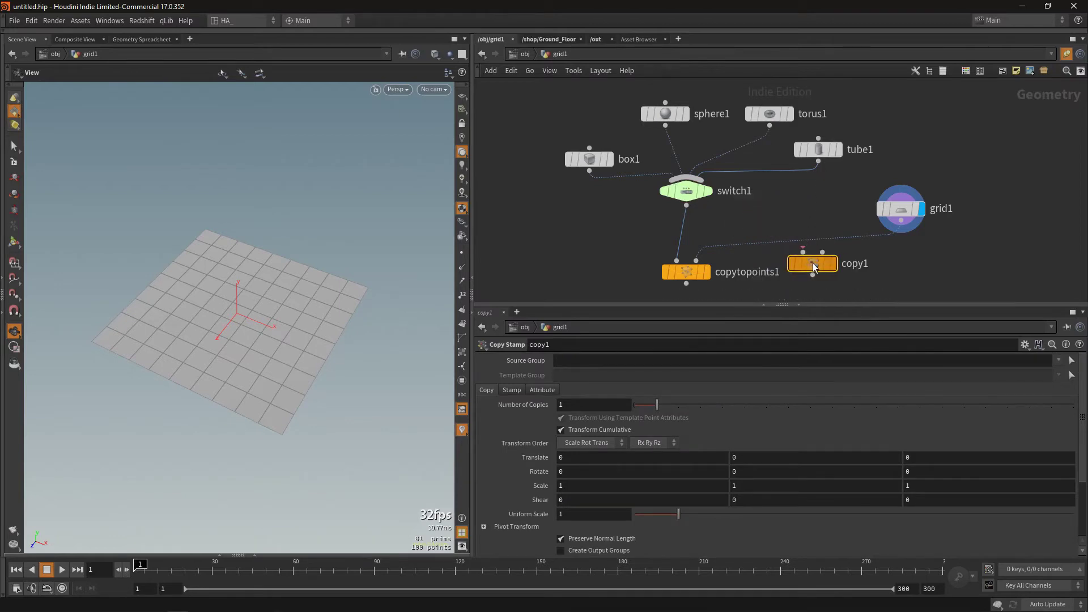
- Wire switch1 into copy1's first input and grid1 into its template input
click(686, 206)
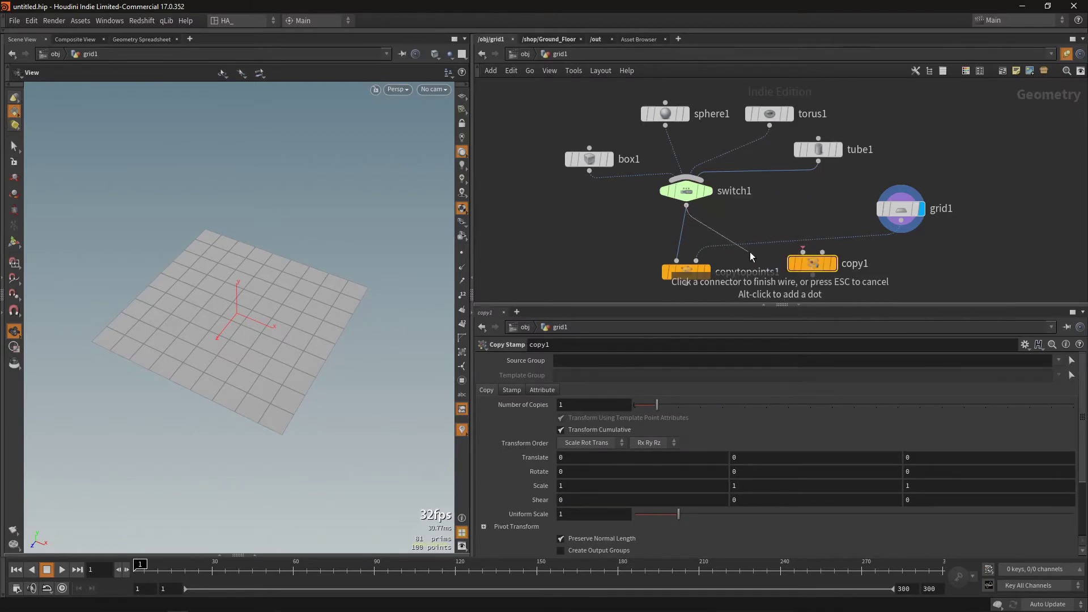
click(803, 253)
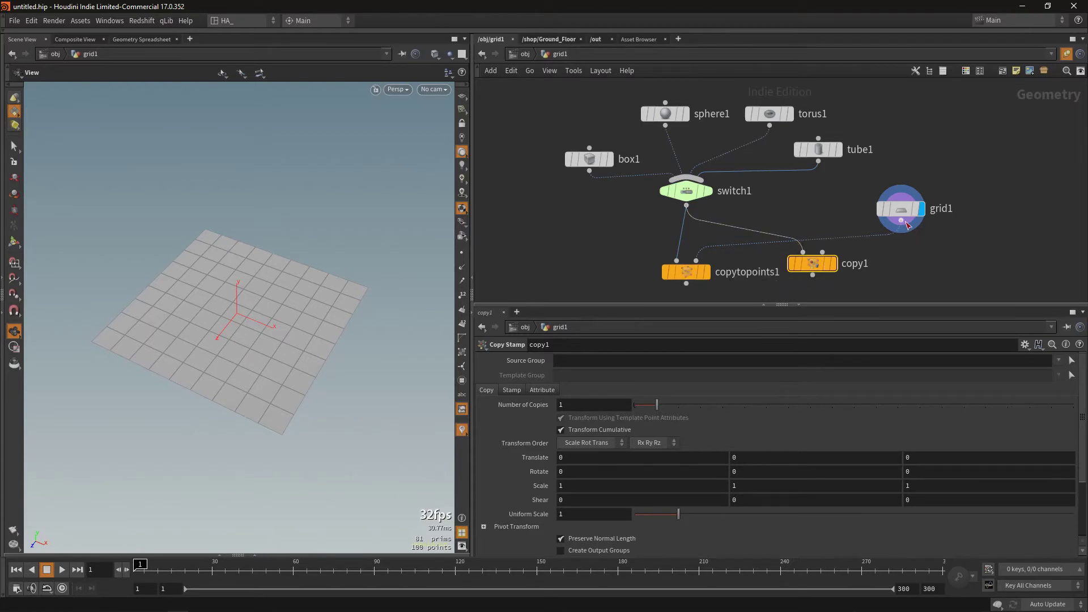
click(908, 225)
click(822, 252)
- Delete copytopoints1 and move copy1 and grid1 into its place
click(688, 271)
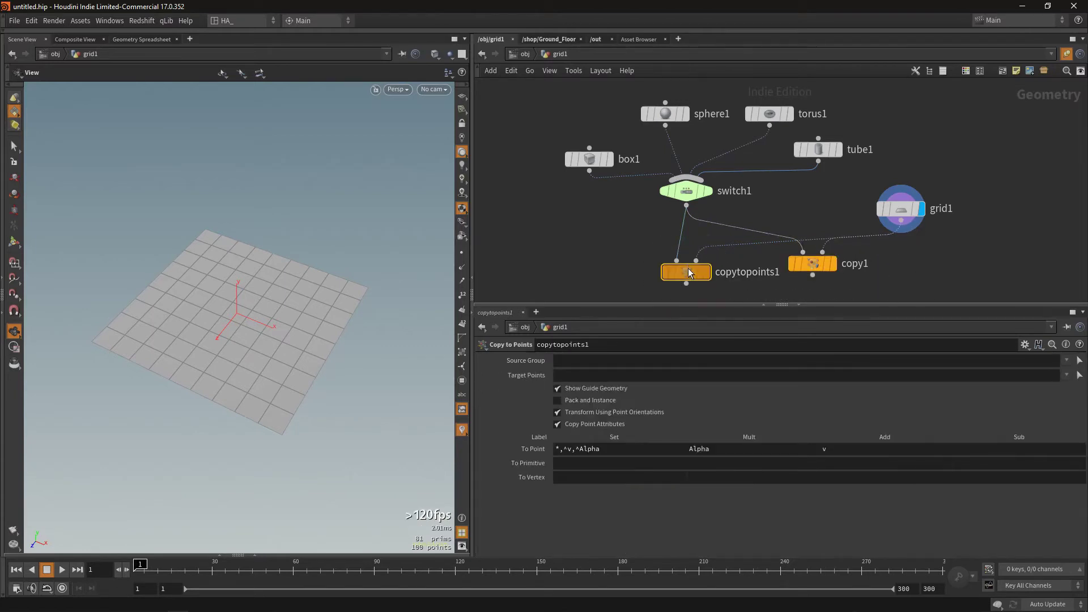
key(Delete)
drag(813, 256, 735, 239)
drag(907, 210, 868, 198)
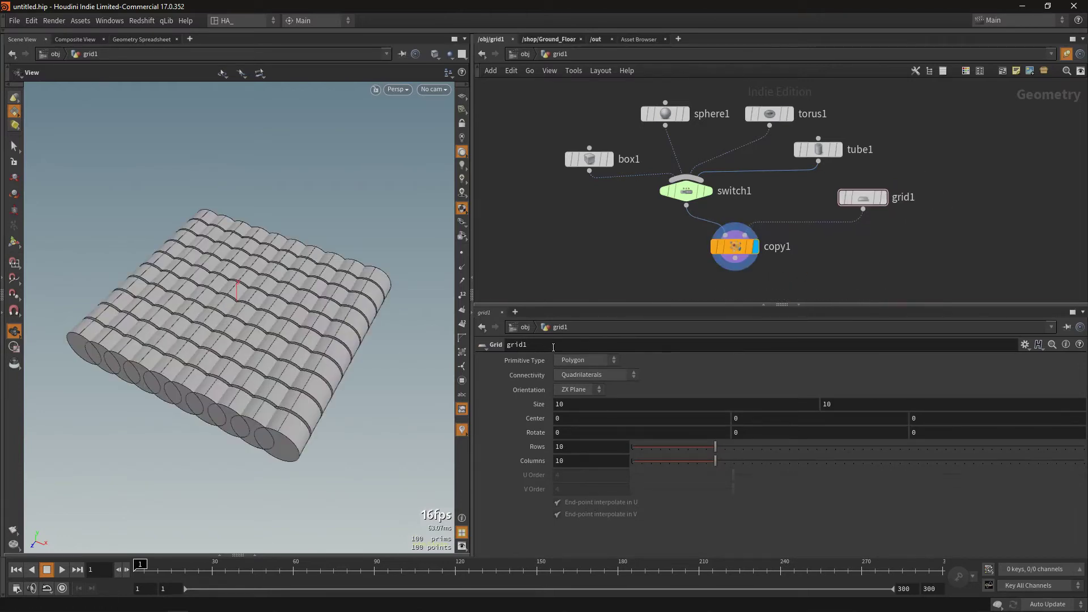
- Turn on Stamp Inputs and Pack Geometry Before Copying in copy1's Stamp settings
click(735, 246)
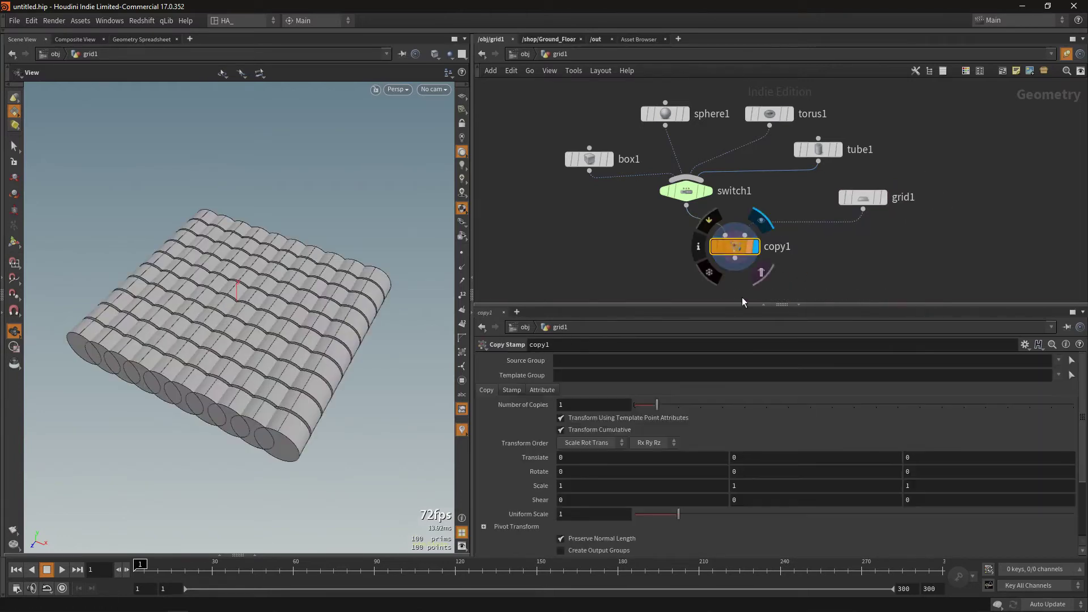
click(513, 390)
drag(867, 305, 870, 220)
click(571, 326)
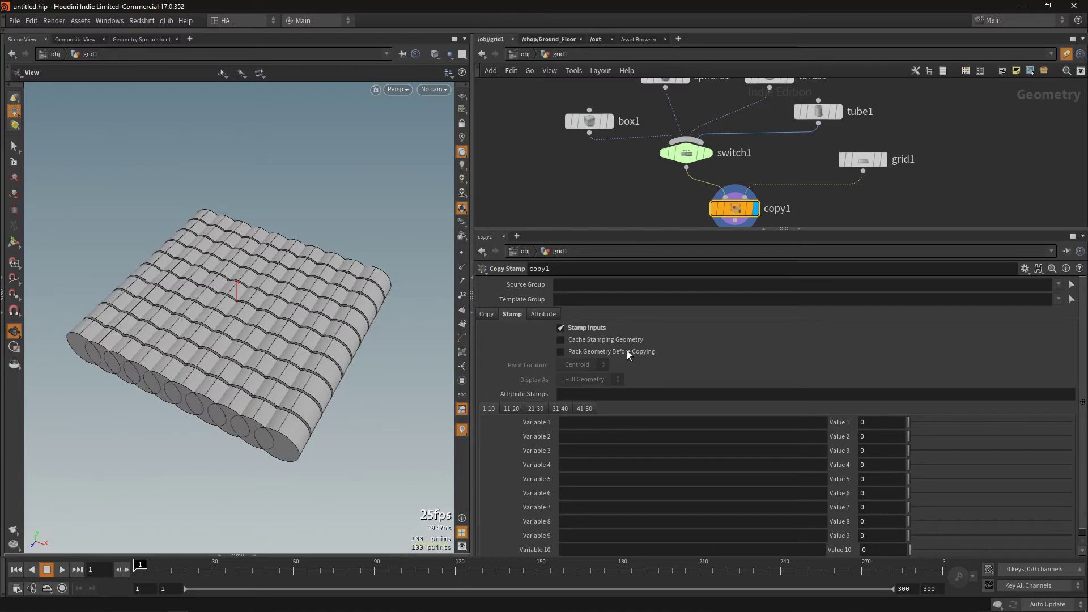
click(560, 352)
click(487, 314)
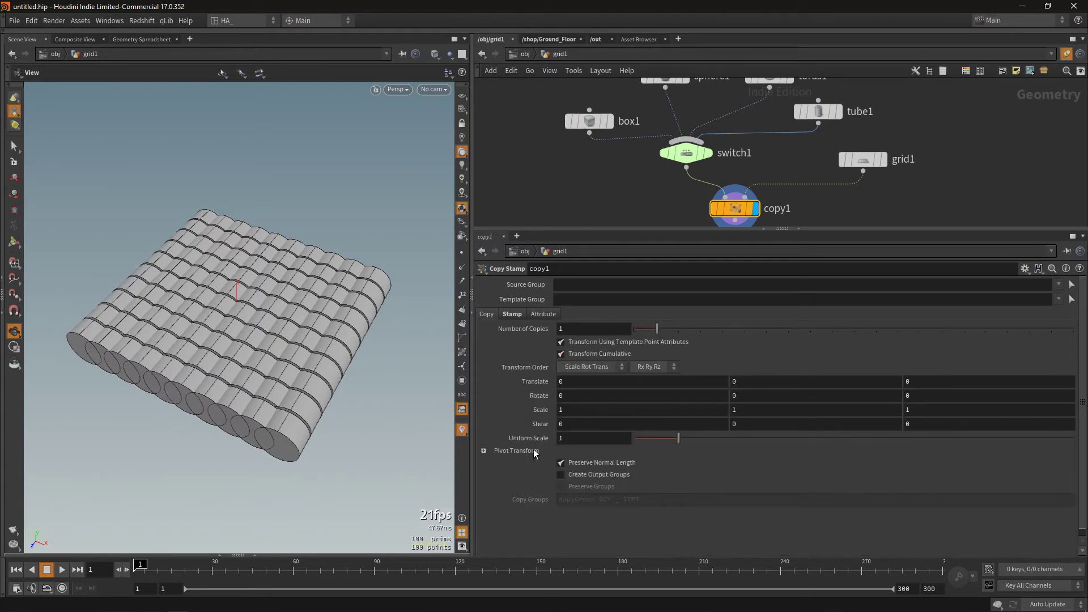
click(518, 313)
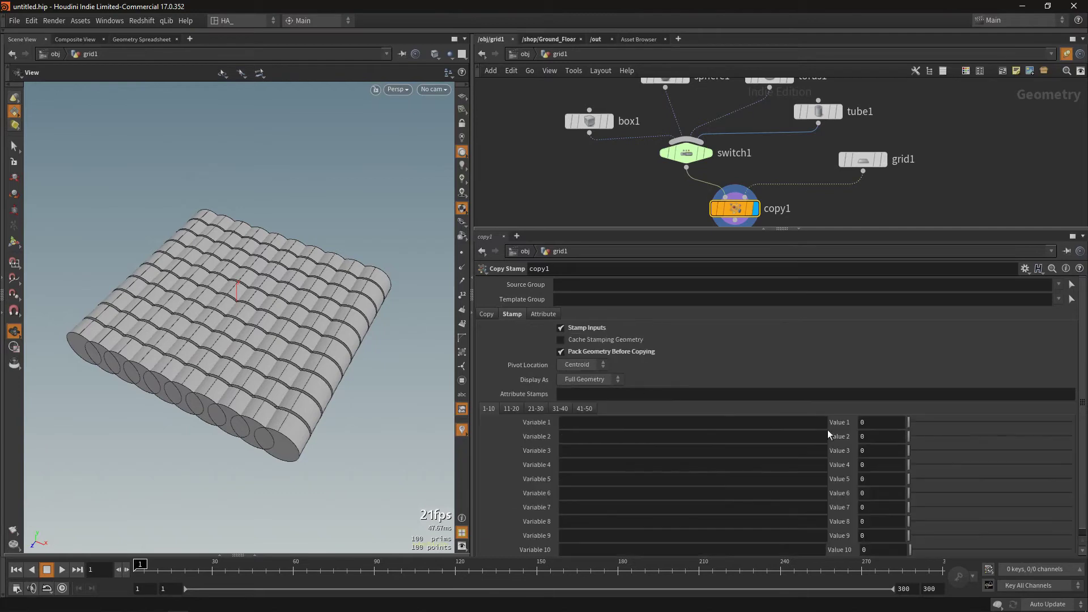
click(657, 424)
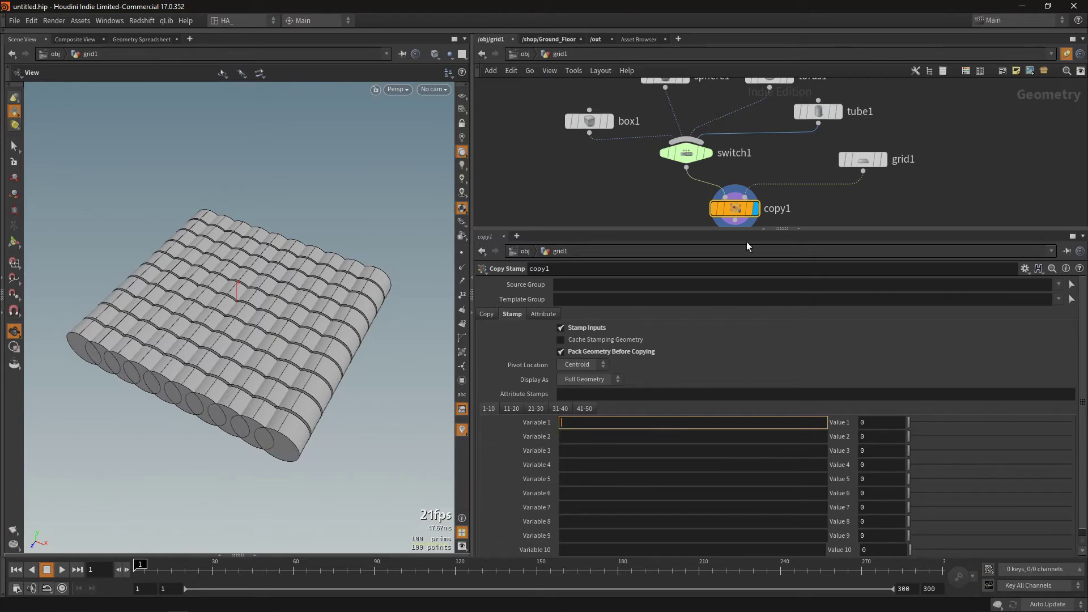
- Name copy1's stamp Variable 1 'a' and set Value 1 to $TPT
middle_drag(859, 197, 862, 211)
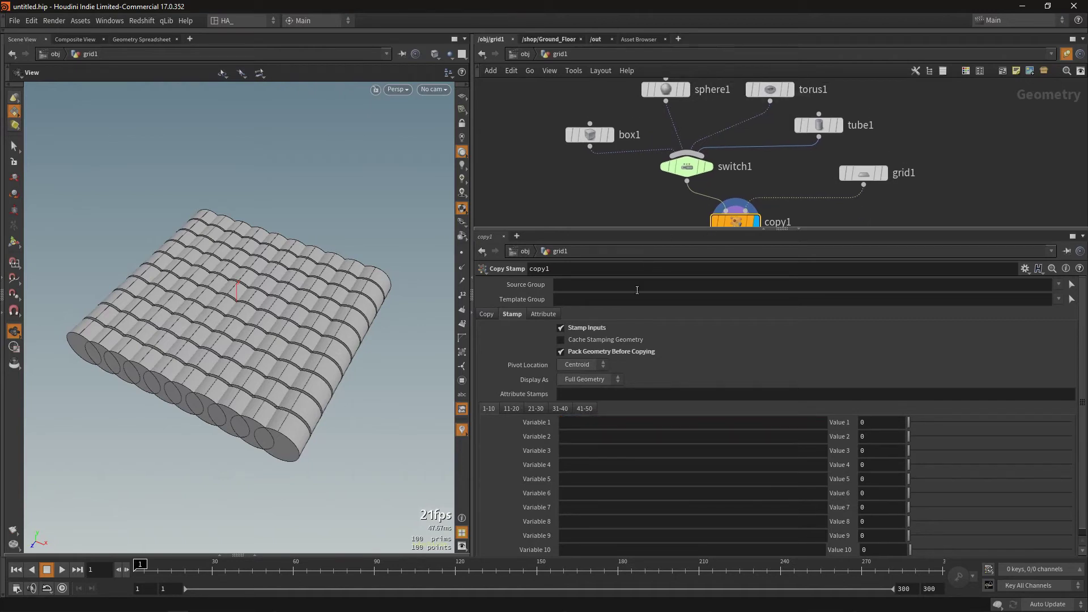
click(600, 425)
text(a)
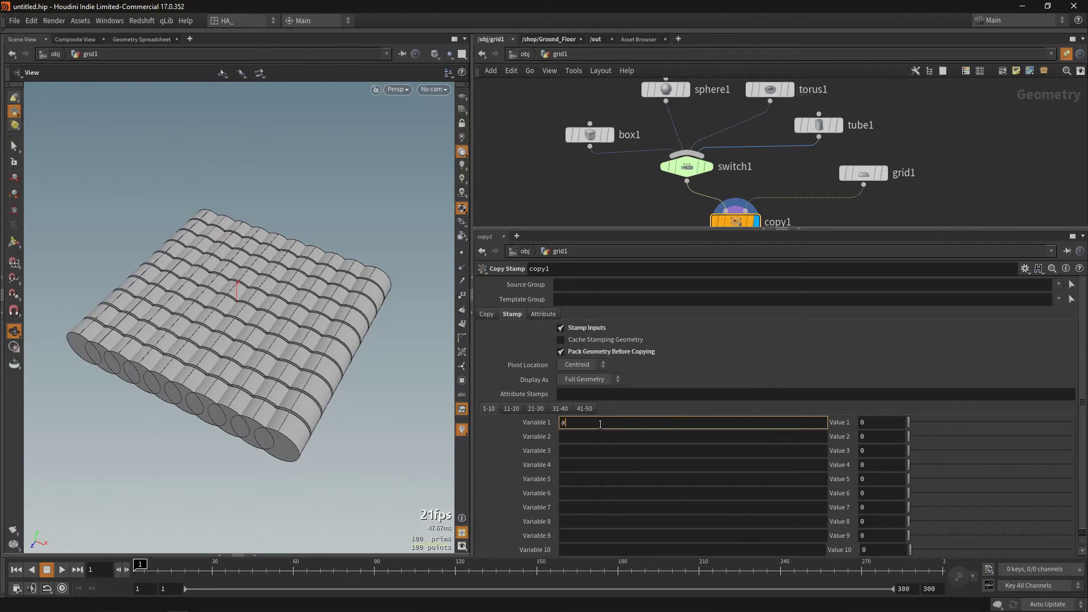
key(Tab)
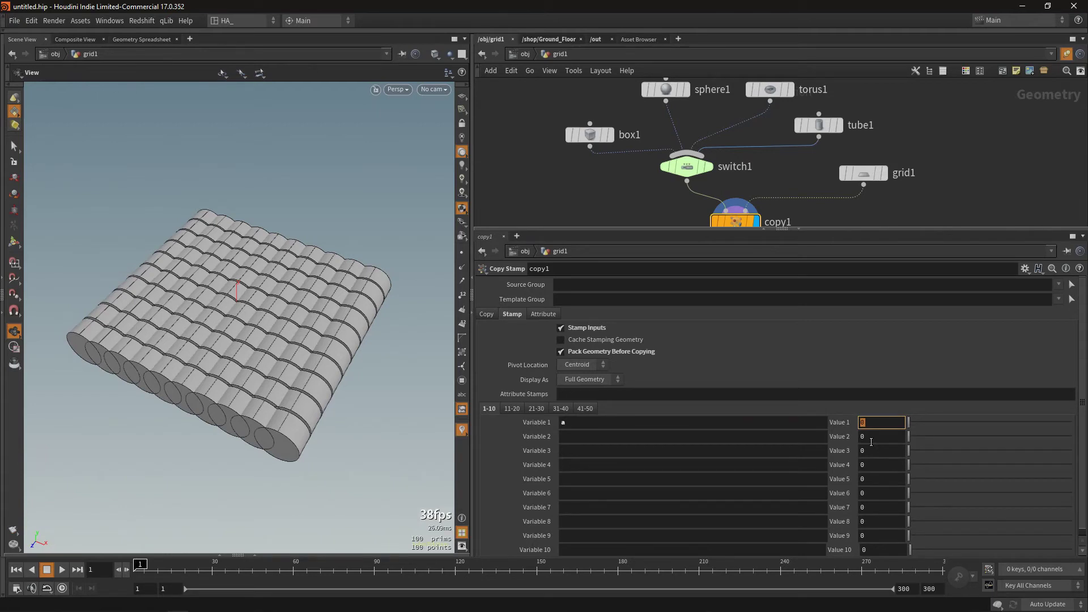
click(864, 173)
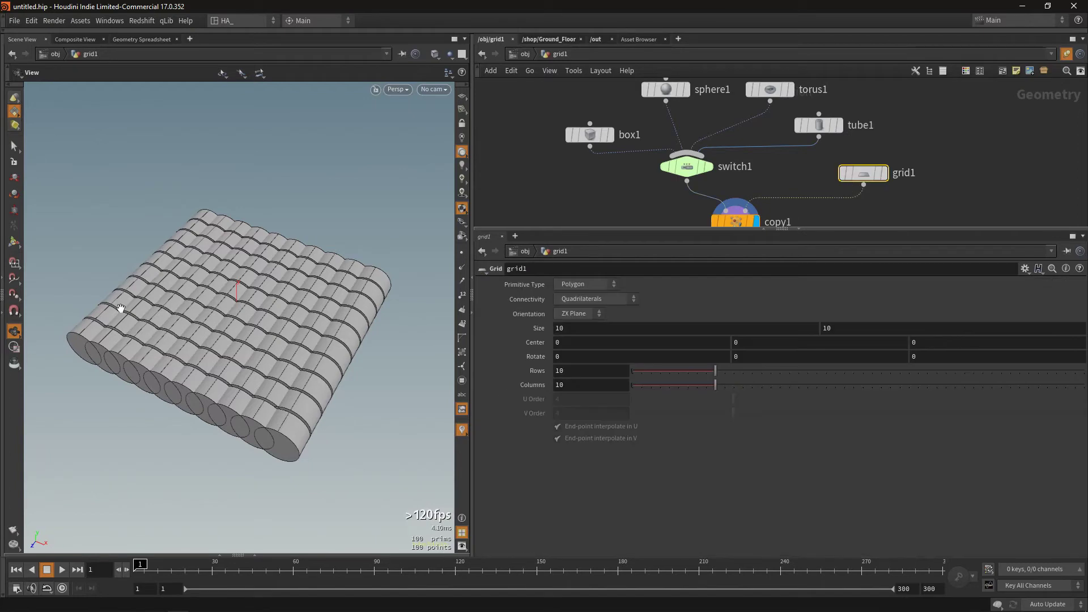
click(740, 224)
text(a)
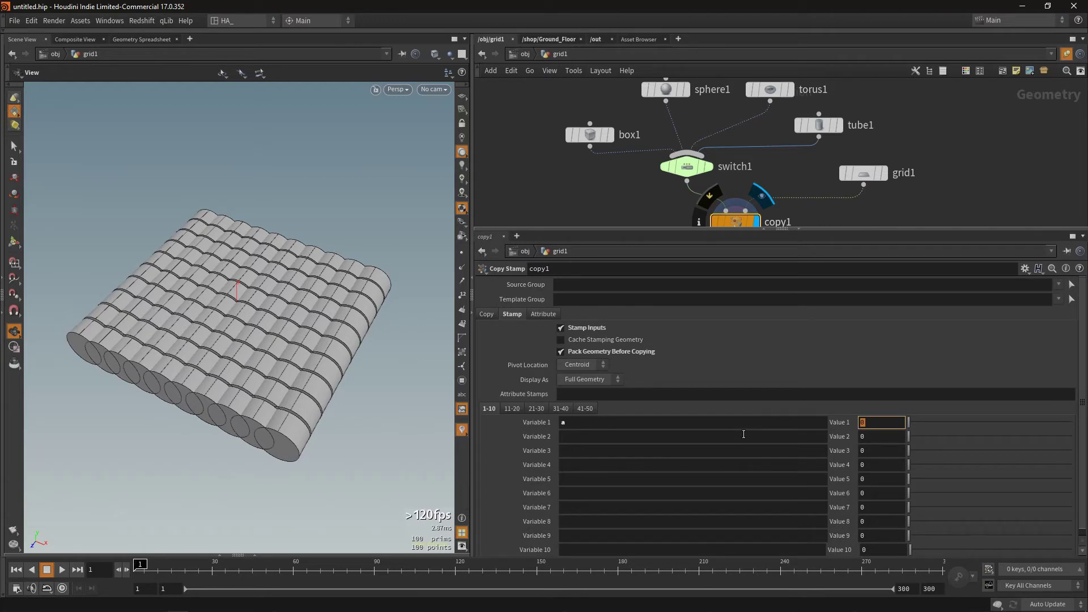
text($TPT)
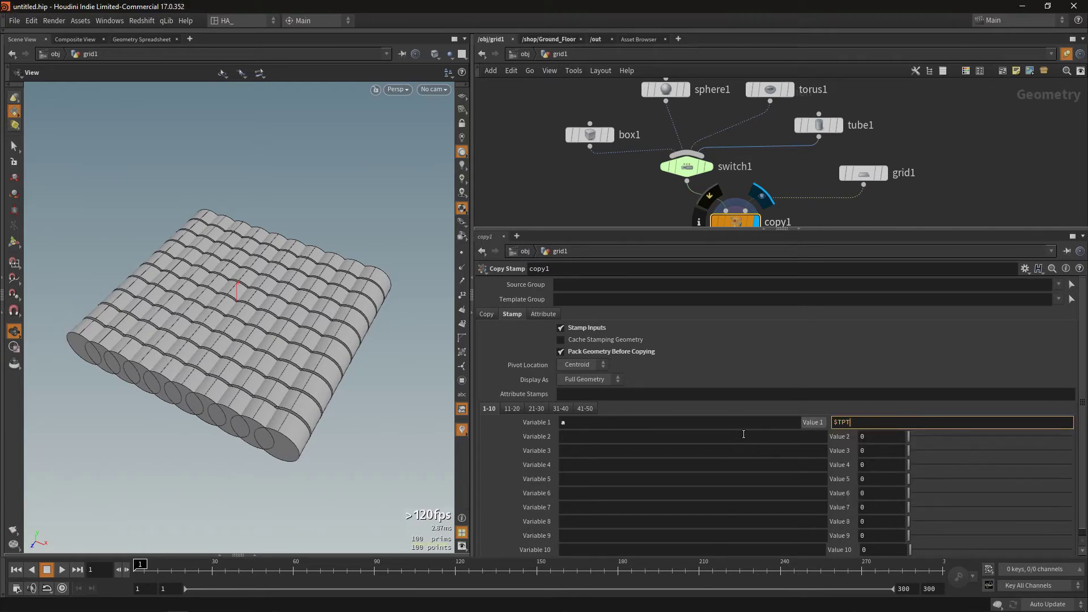
key(Return)
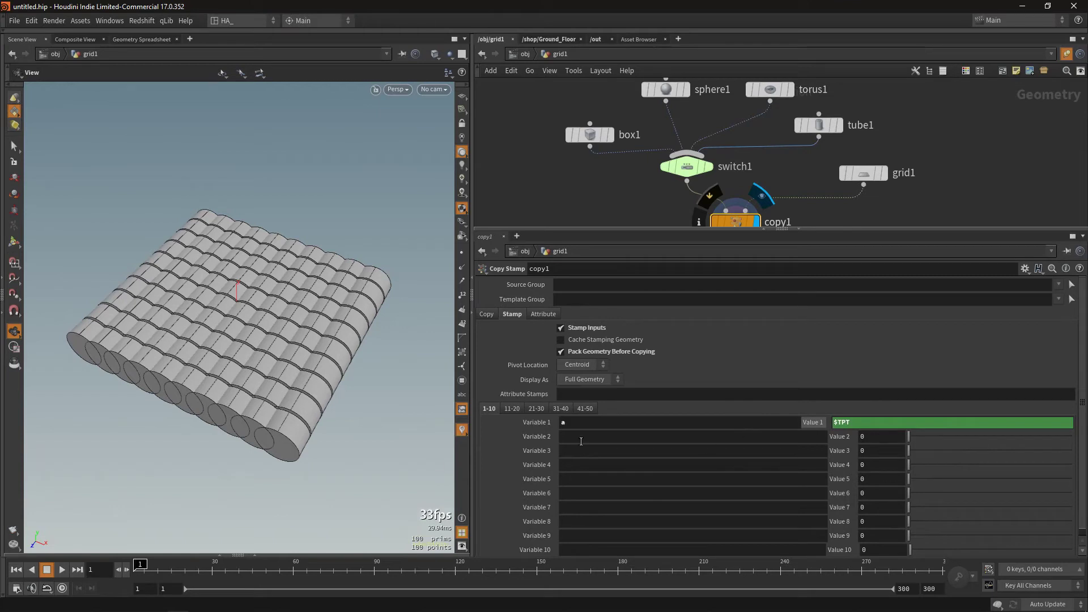
middle_drag(939, 182, 960, 156)
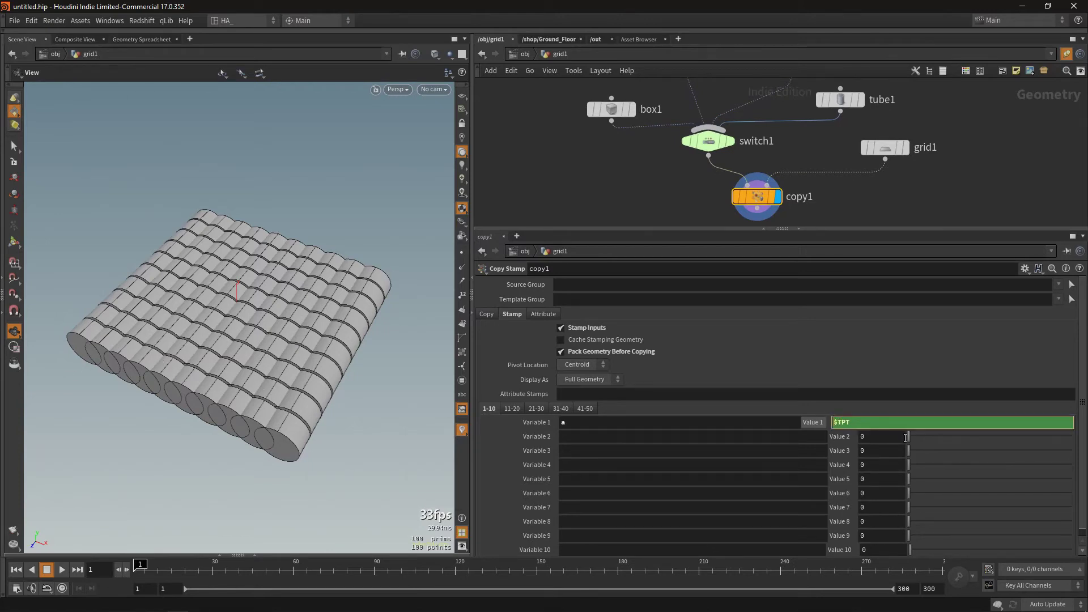
- Change Value 1 to floor(rand($TPT)*4) for a random whole number 0–3 per point
text(floor(rand)
text(()
text(floor)
text(()
key(Return)
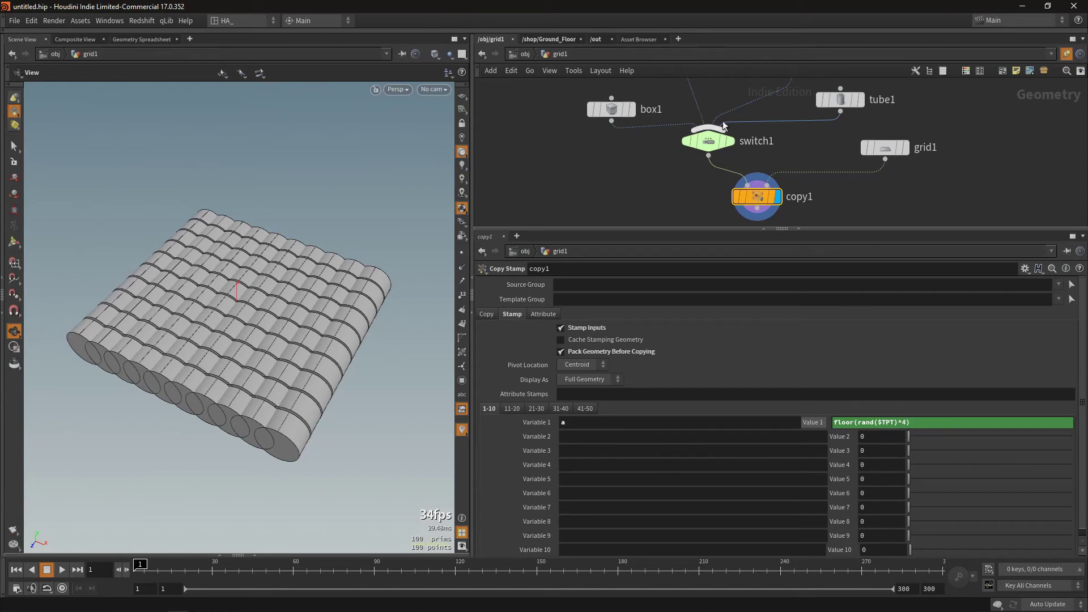
- Enter stamp("../copy1/", "a", 0) as switch1's Select Input so each copy picks a random shape
click(709, 141)
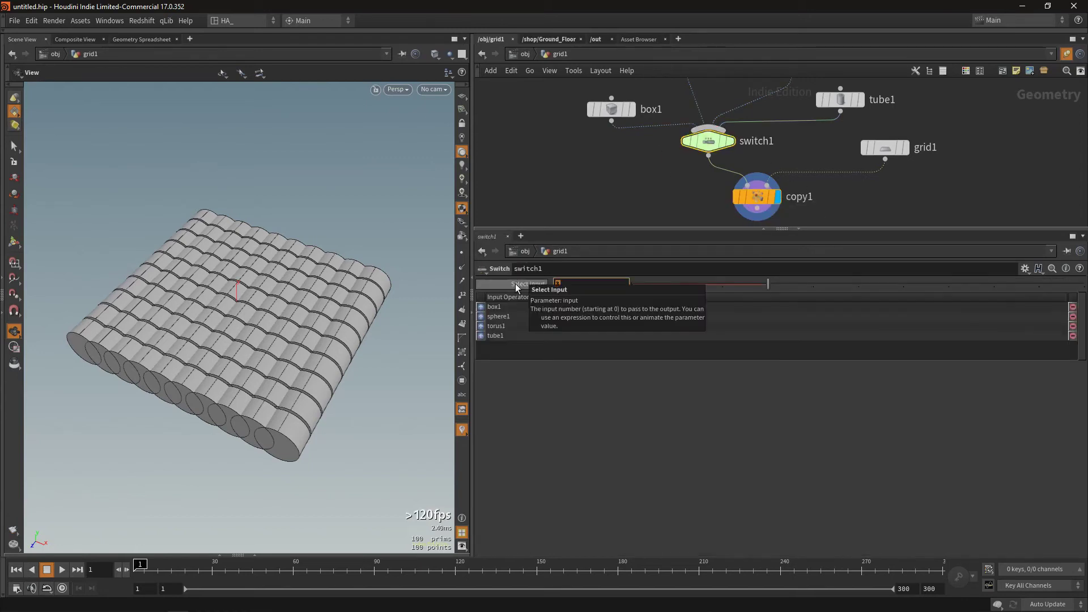
text(stamp()
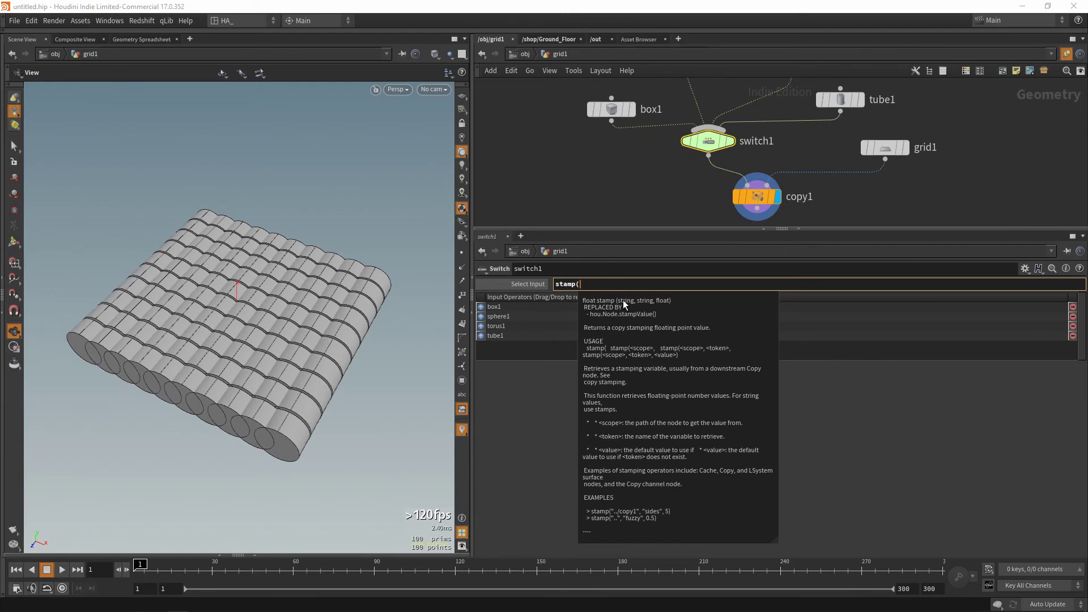
text(")
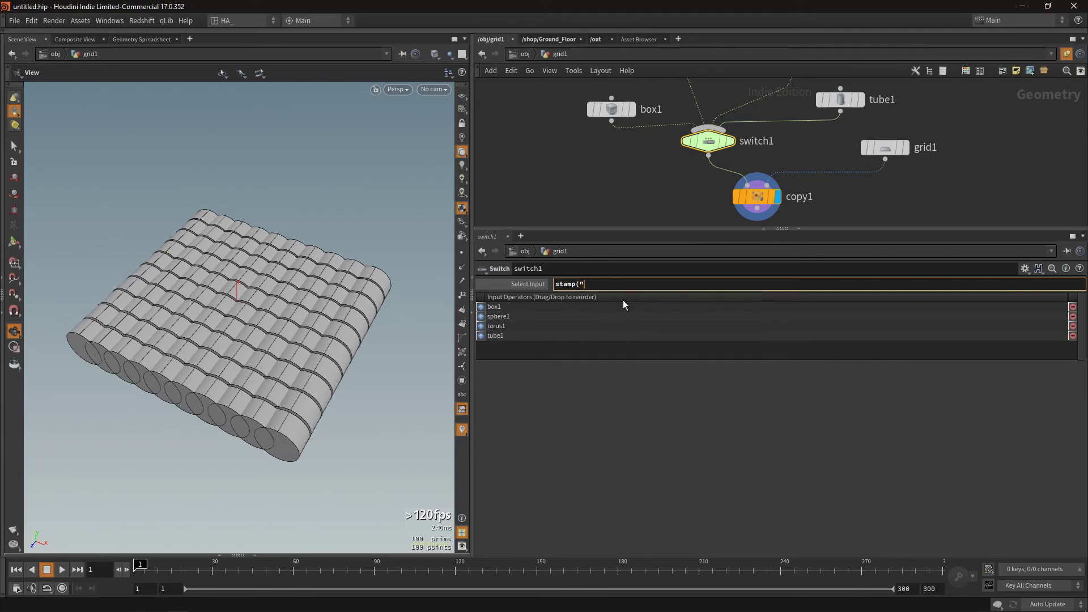
text(../)
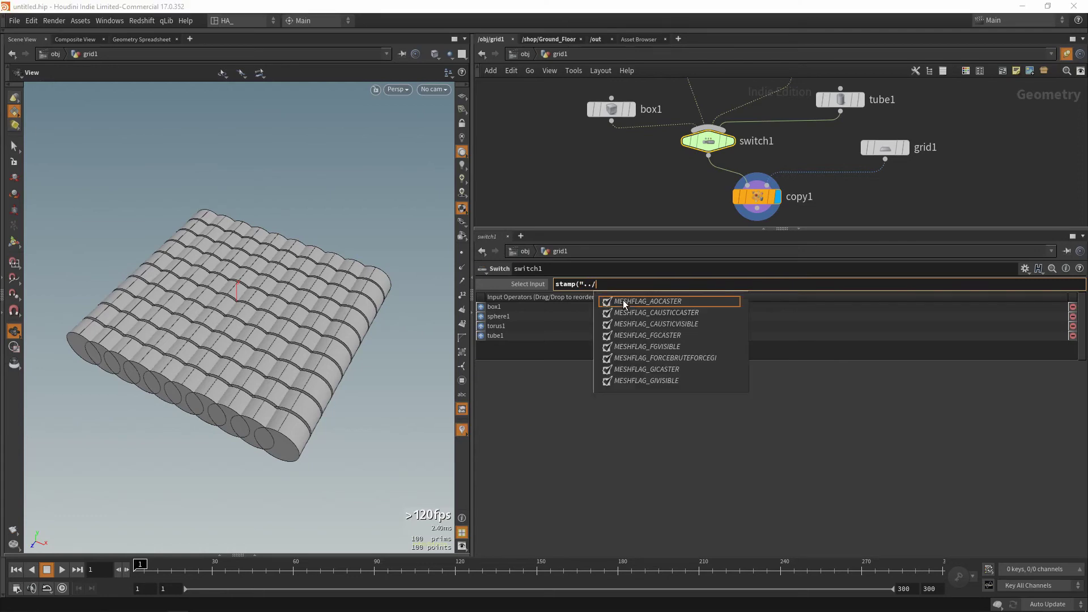
text(copy)
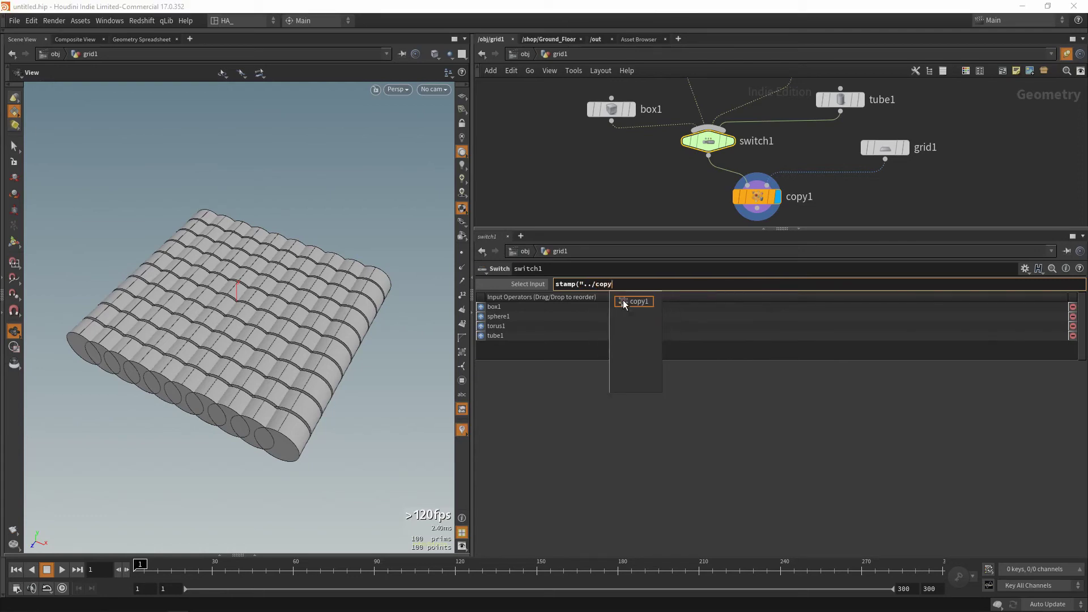
text(1/)
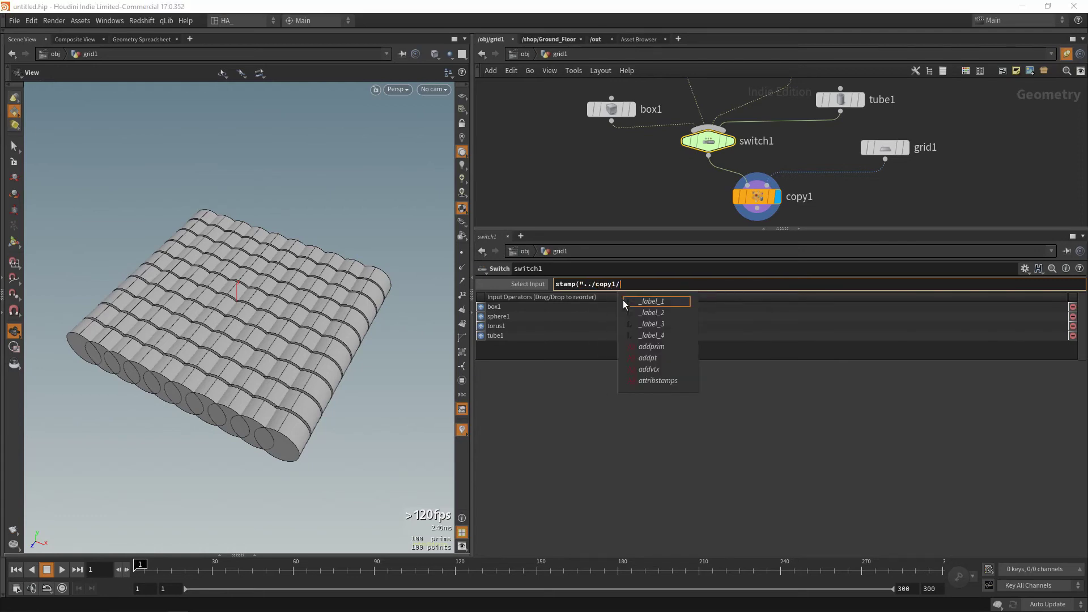
text(")
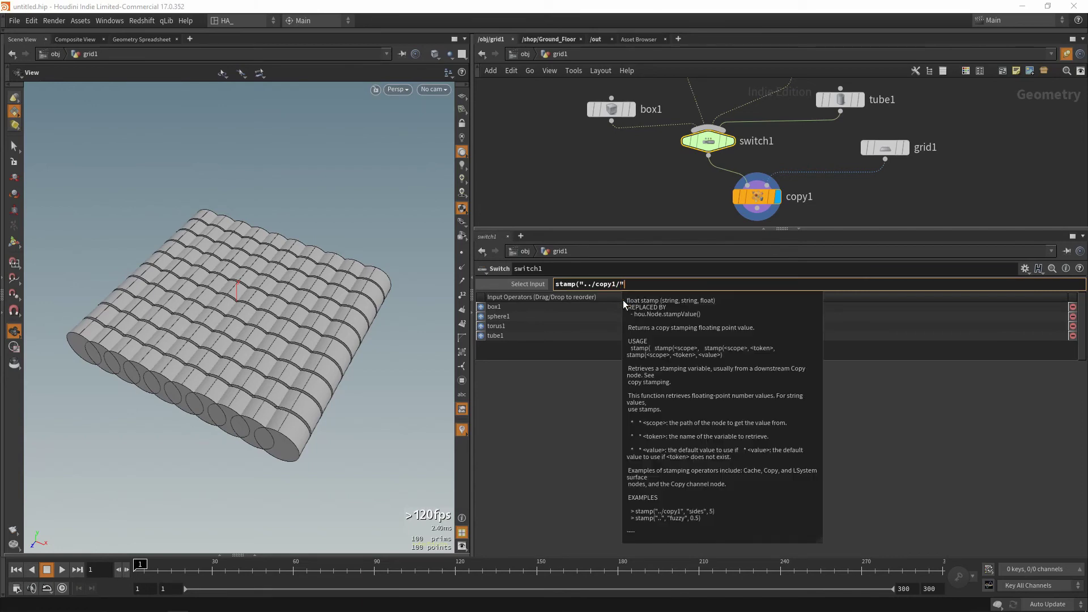
text(, )
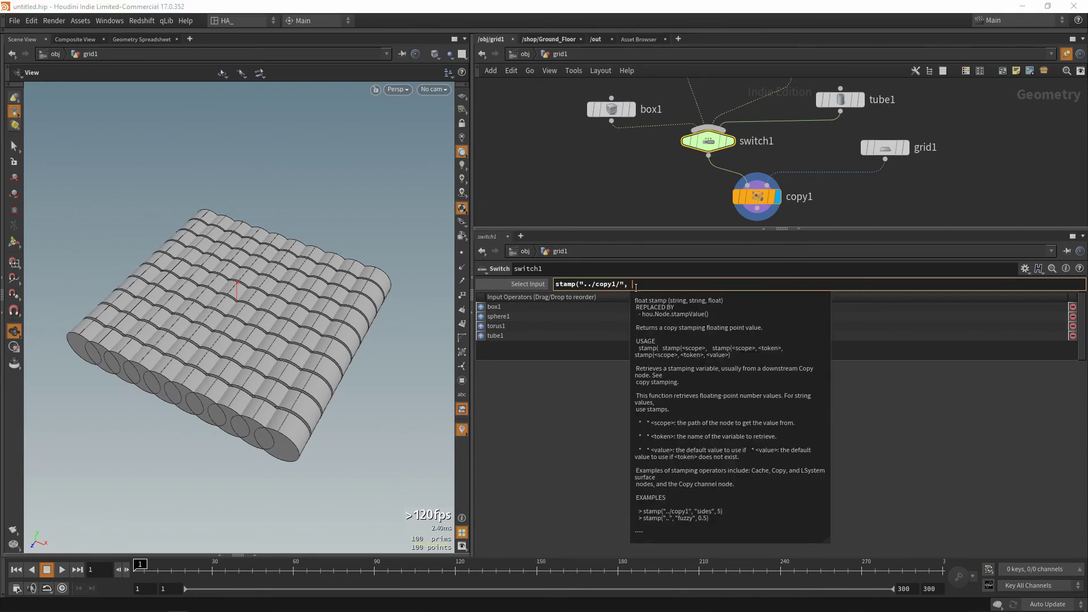
text("a", )
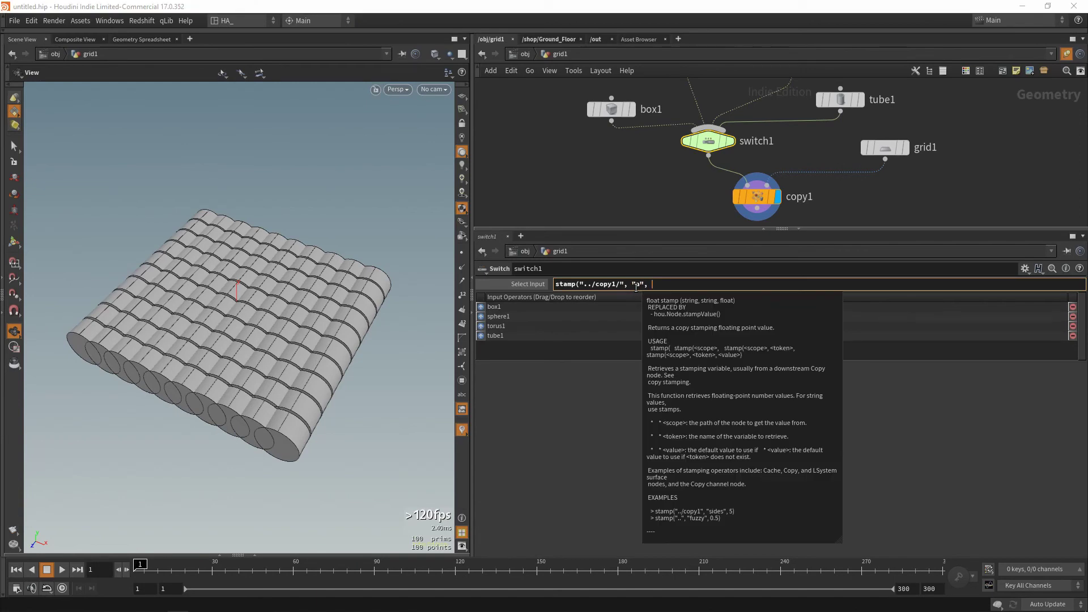
text(0))
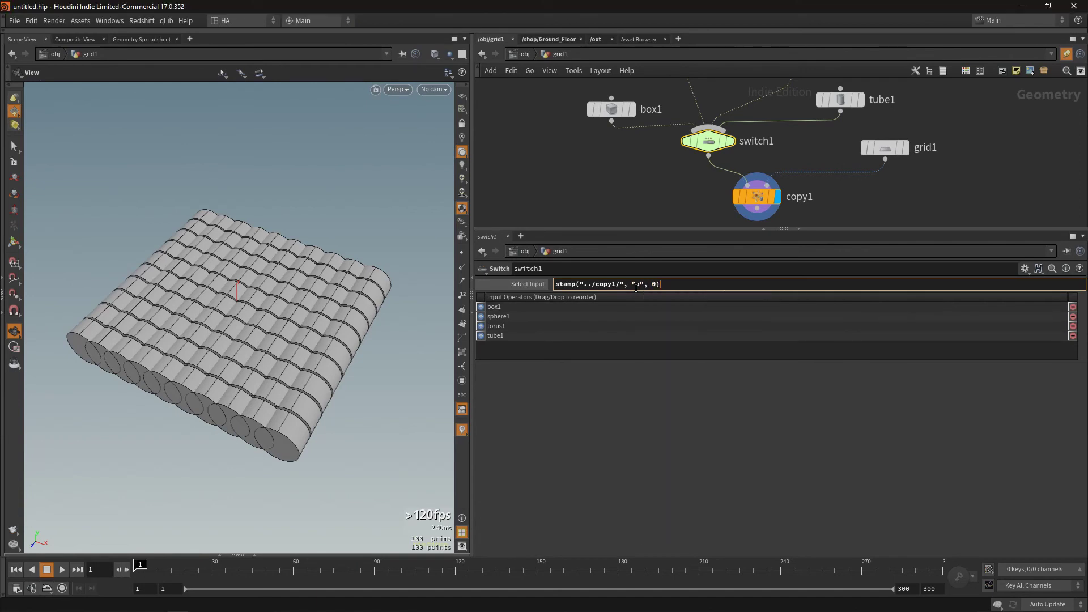
key(Return)
scroll(206, 354, down, 2)
scroll(206, 354, down, 2)
drag(206, 354, 216, 340)
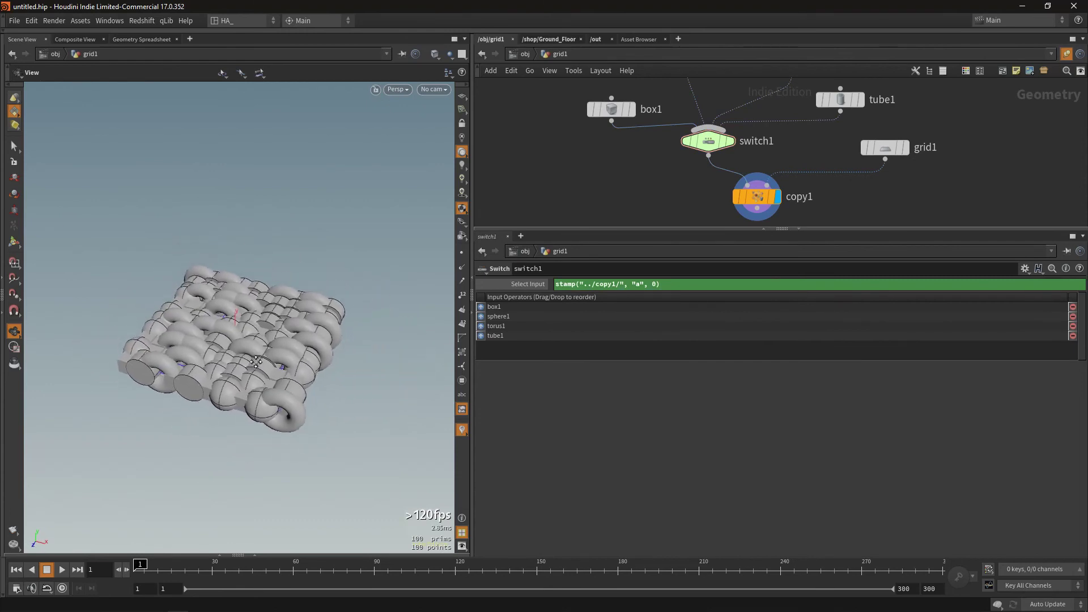
click(756, 197)
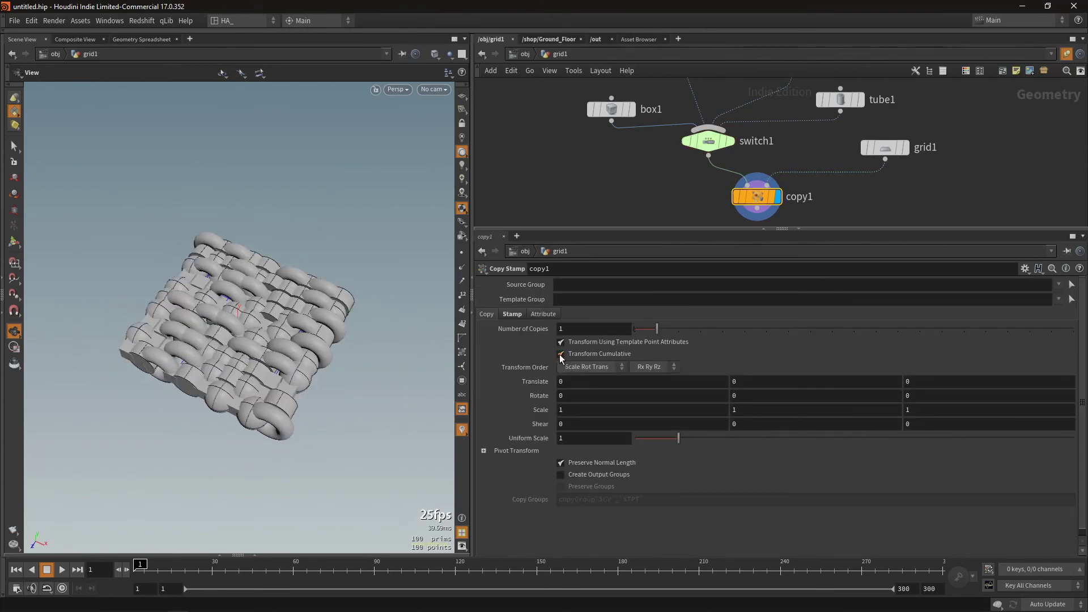
- Turn off Transform Cumulative on copy1 and set its Uniform Scale to 0.44
click(561, 354)
drag(284, 399, 278, 391)
scroll(278, 391, up, 2)
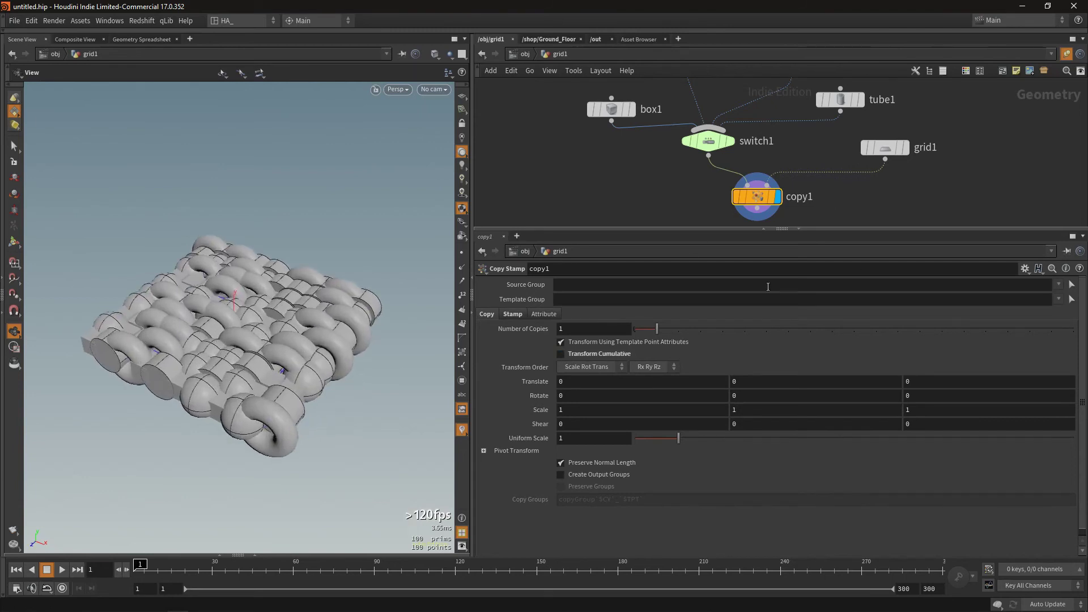
drag(676, 438, 654, 434)
drag(425, 389, 328, 349)
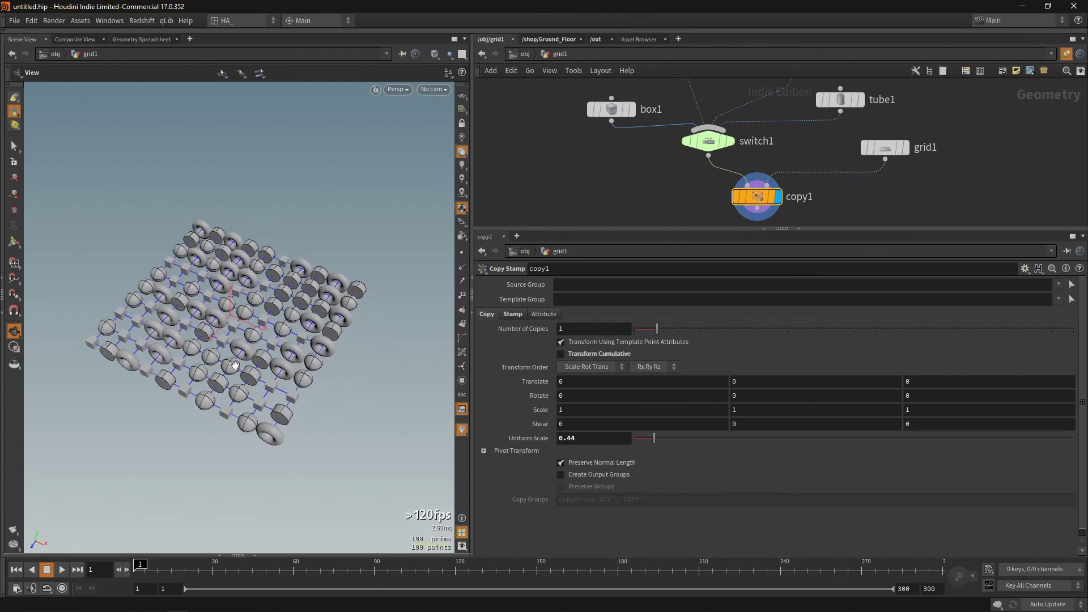
scroll(328, 349, up, 2)
scroll(328, 348, down, 2)
scroll(329, 349, down, 1)
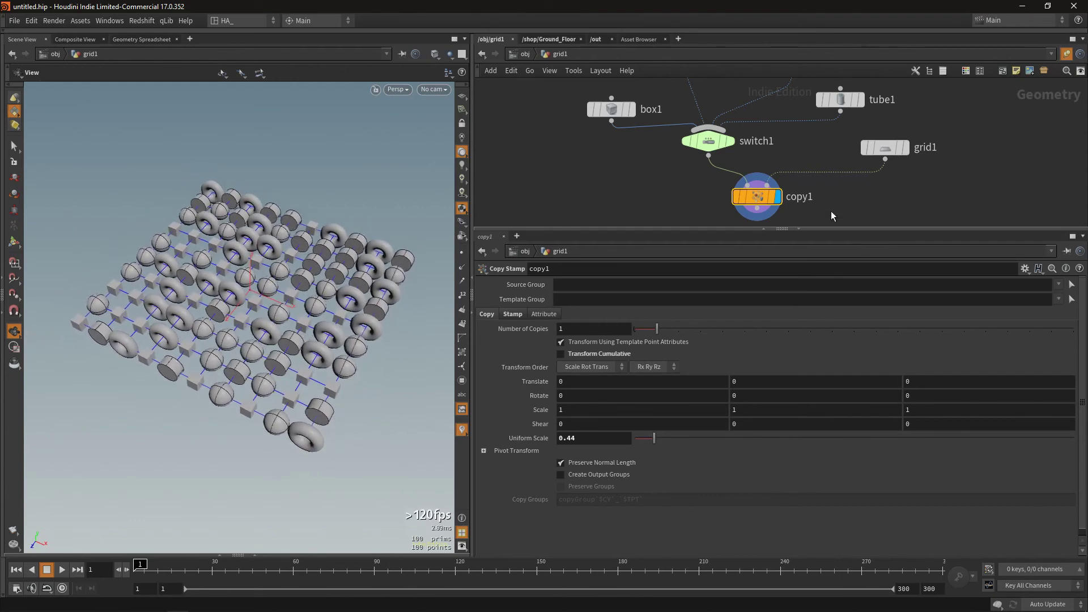
middle_drag(834, 197, 834, 121)
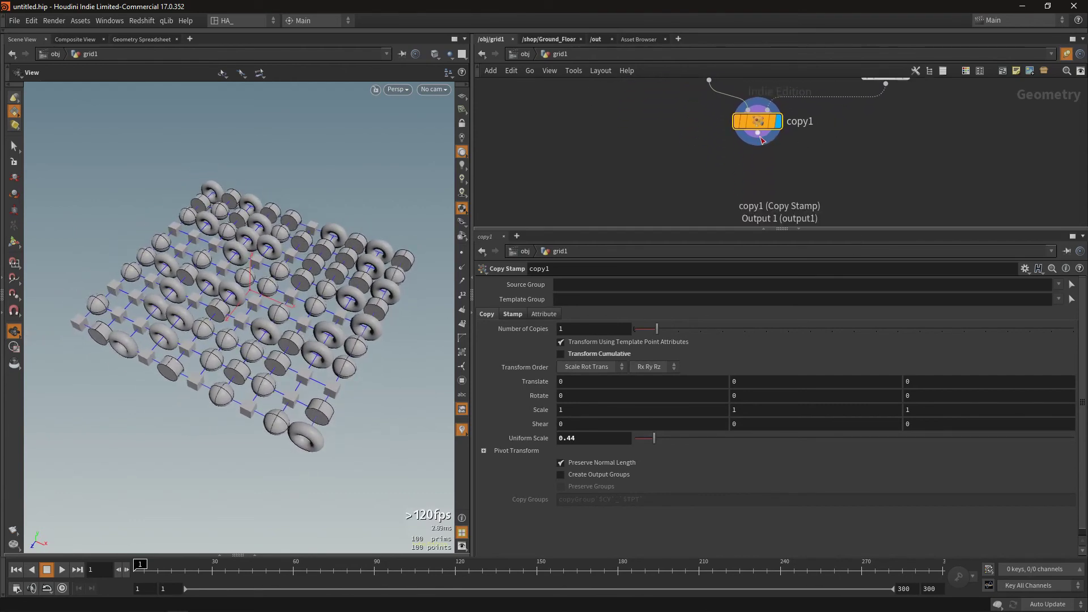
- Add a Null node wired below copy1 and rename it _OUT
click(760, 138)
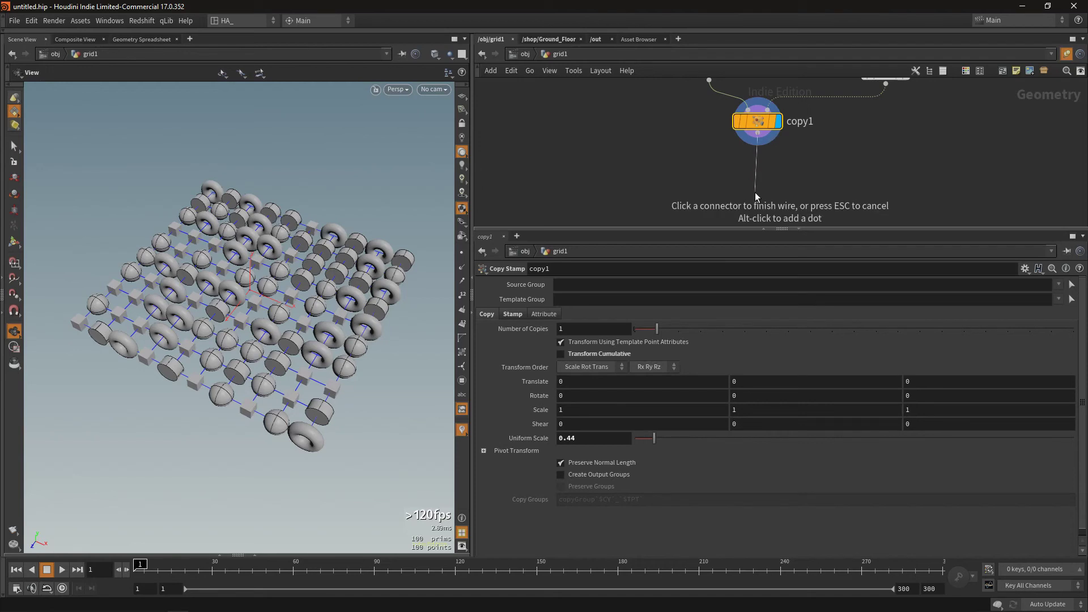
key(Tab)
text(nul)
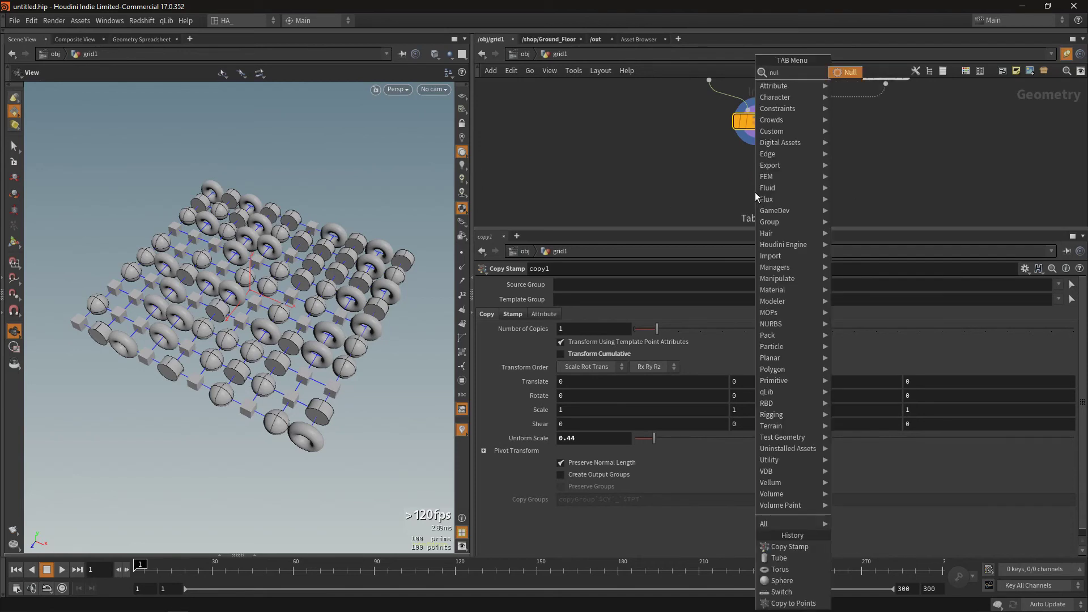
key(Return)
click(754, 193)
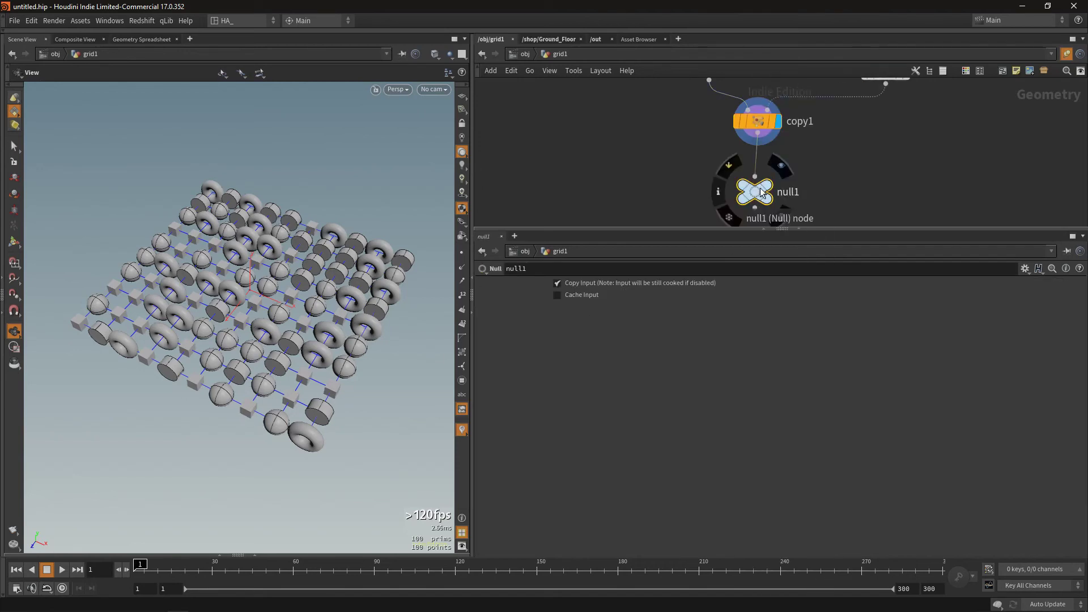
key(F2)
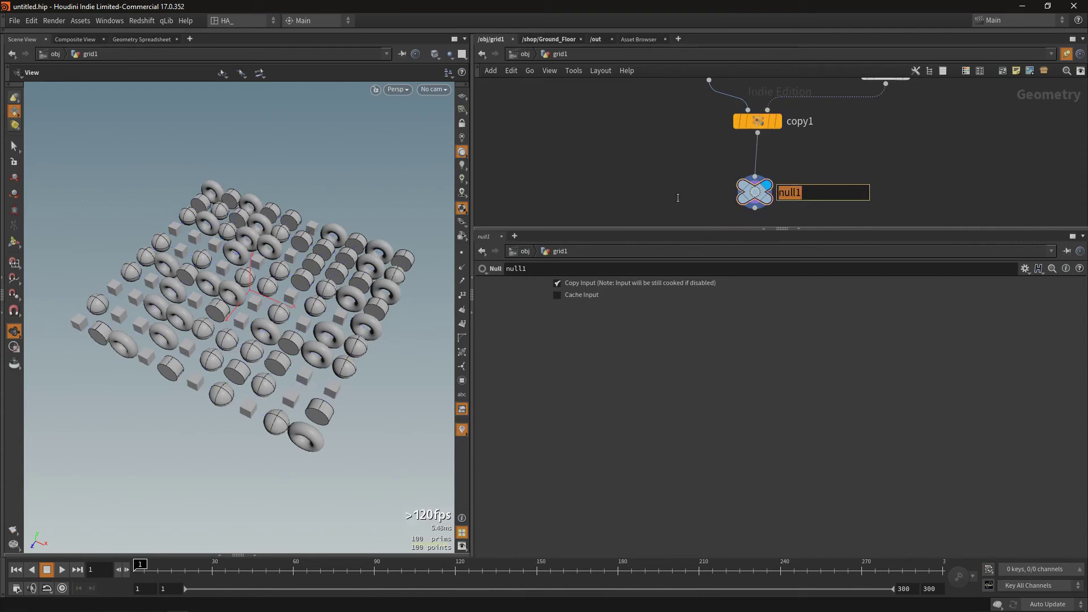
text(_OUT)
key(Return)
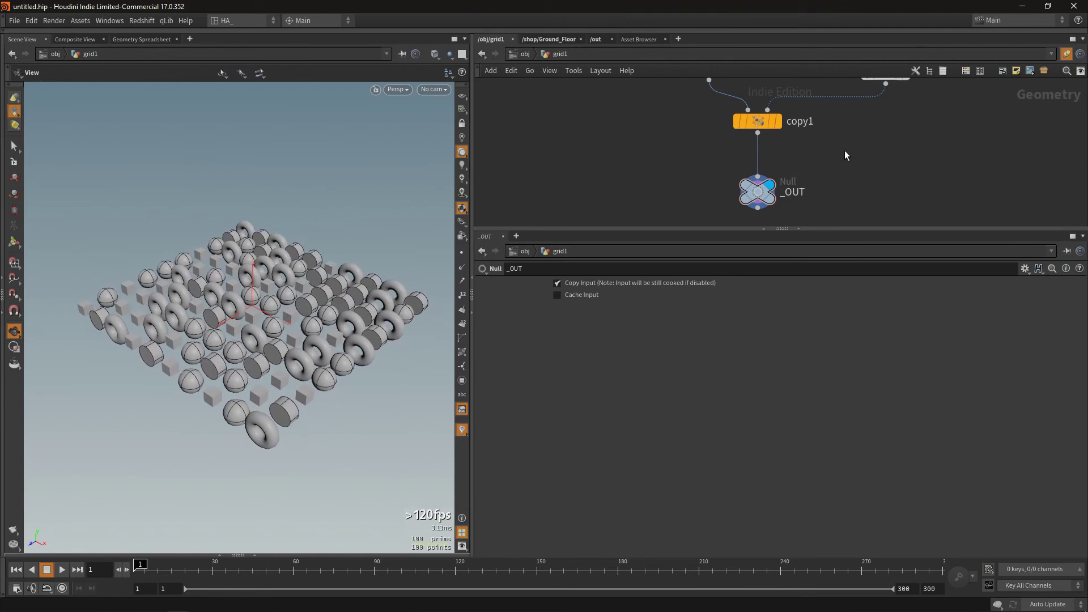
click(760, 122)
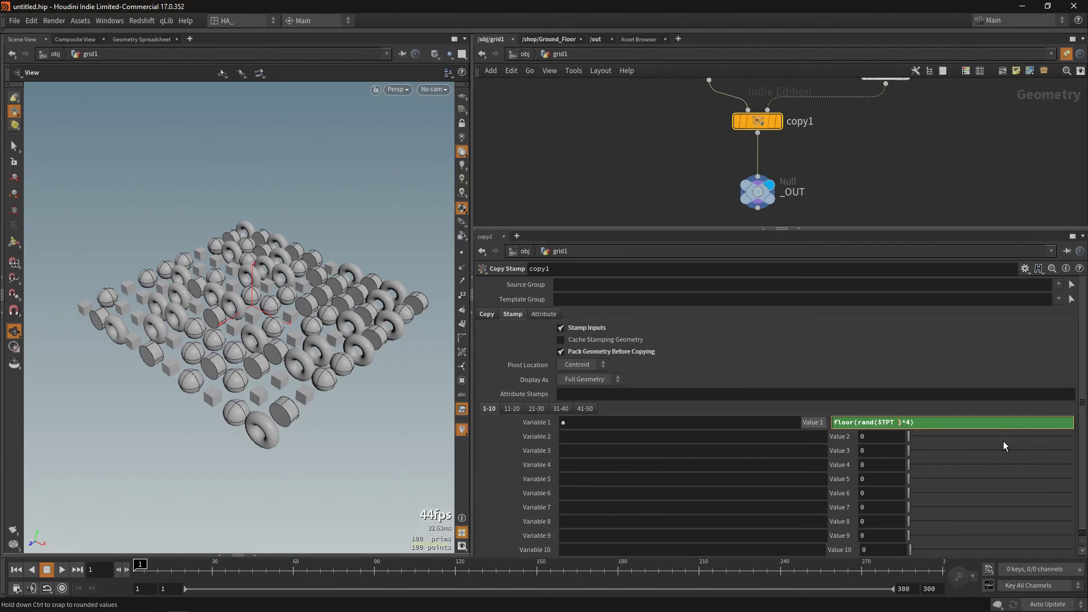
- Change copy1's Value 1 seed offset to +99, giving floor(rand($TPT + 99)*4)
text(+10)
key(Return)
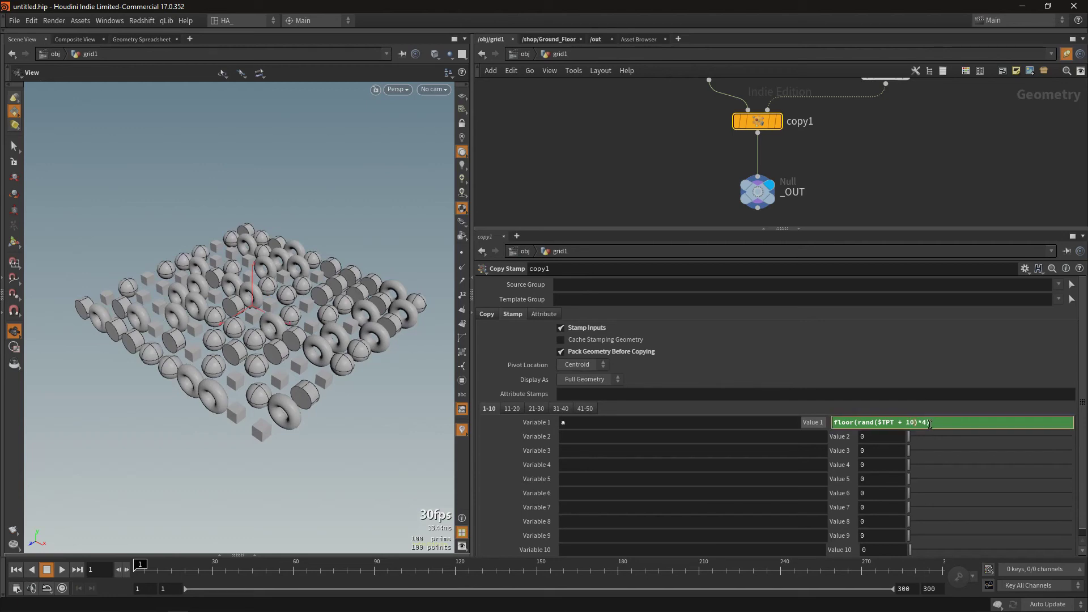
key(BackSpace)
key(BackSpace)
text(99)
key(Return)
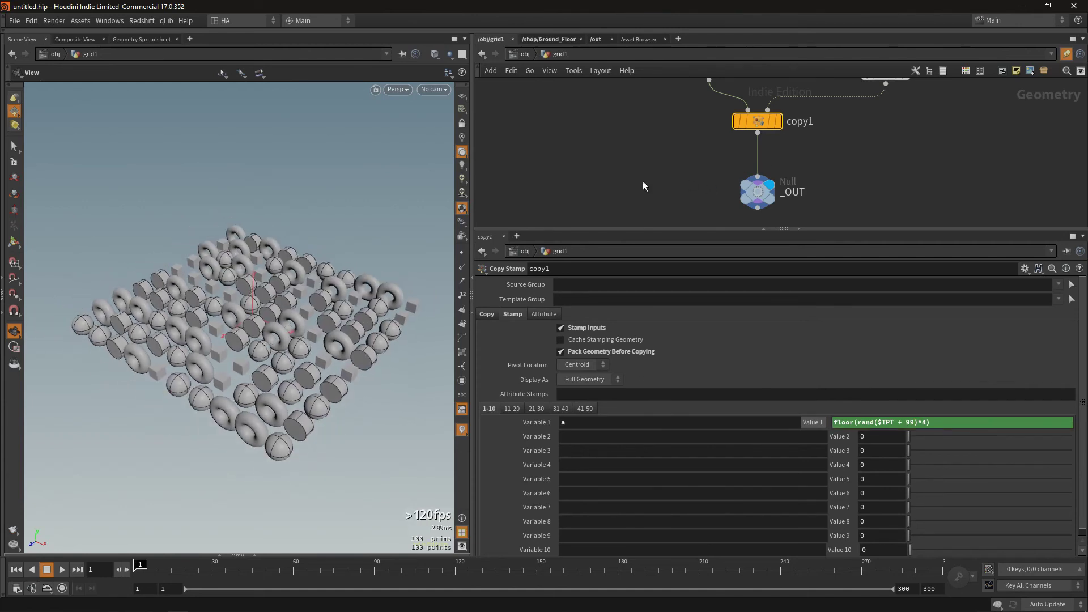
- Frame the network and move grid1 aside to make room for a new node
key(h)
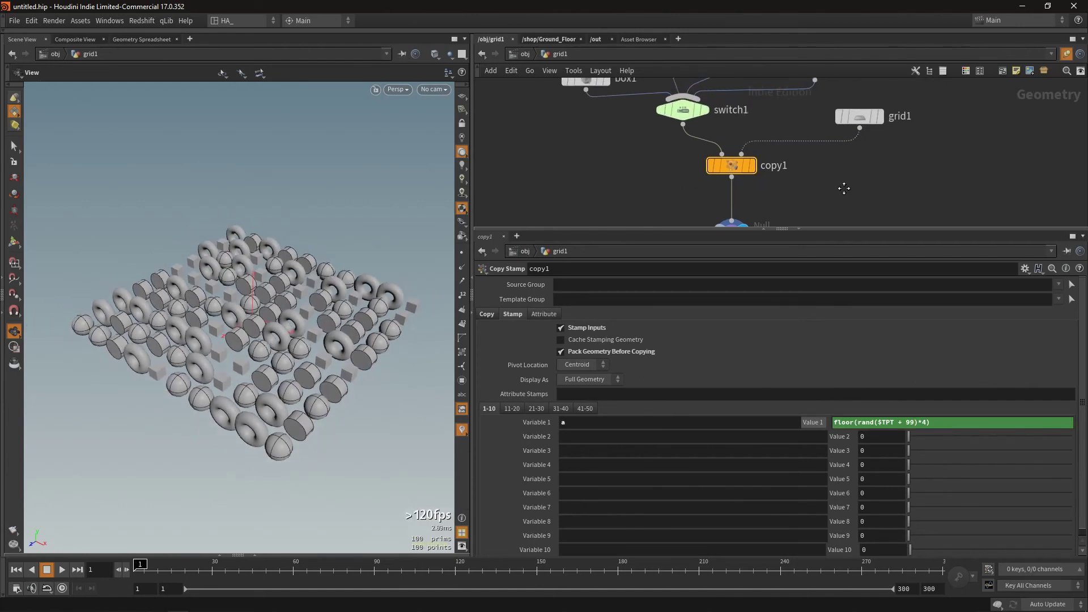
middle_drag(871, 159, 737, 148)
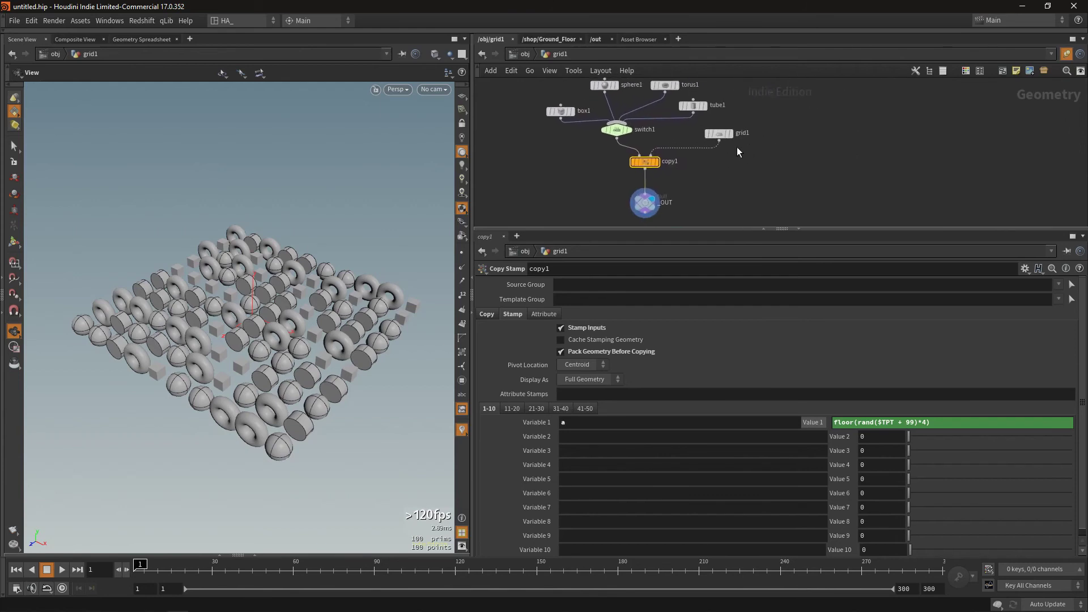
drag(719, 135, 783, 134)
mouse_move(788, 131)
mouse_down()
mouse_move(790, 116)
mouse_move(814, 151)
mouse_up()
- Add a Scatter node fed by grid1 with Force Total Count set to 100
text(scatter)
key(Return)
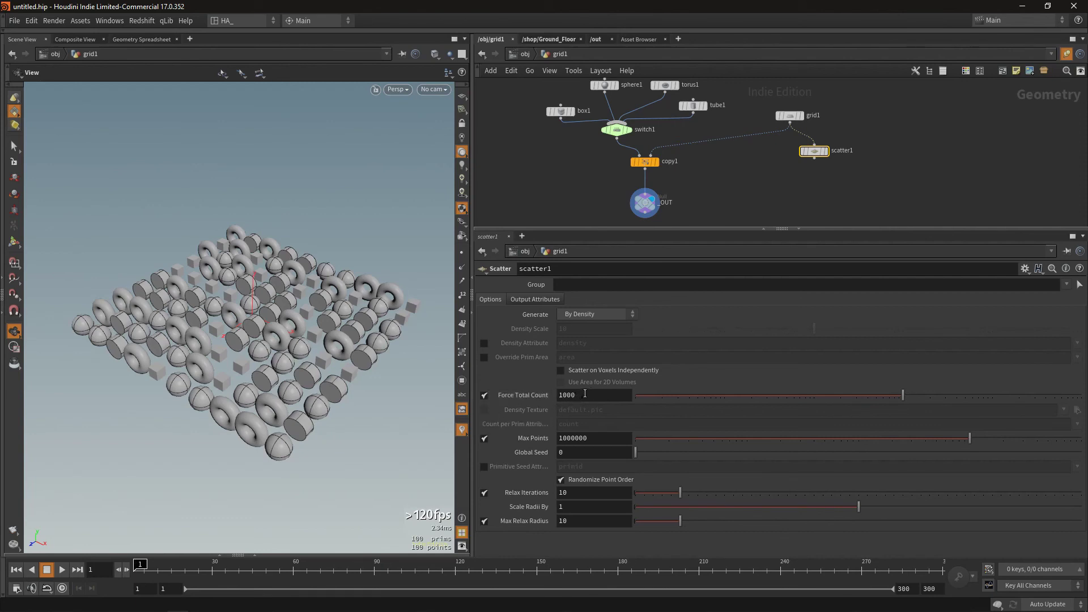
drag(585, 393, 536, 392)
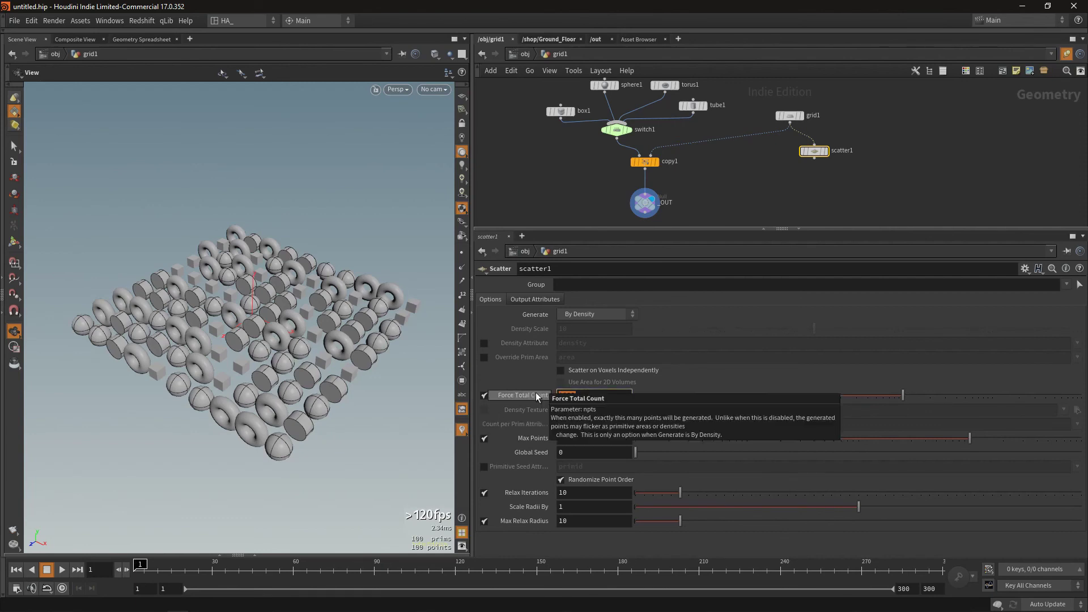
text(100)
key(Return)
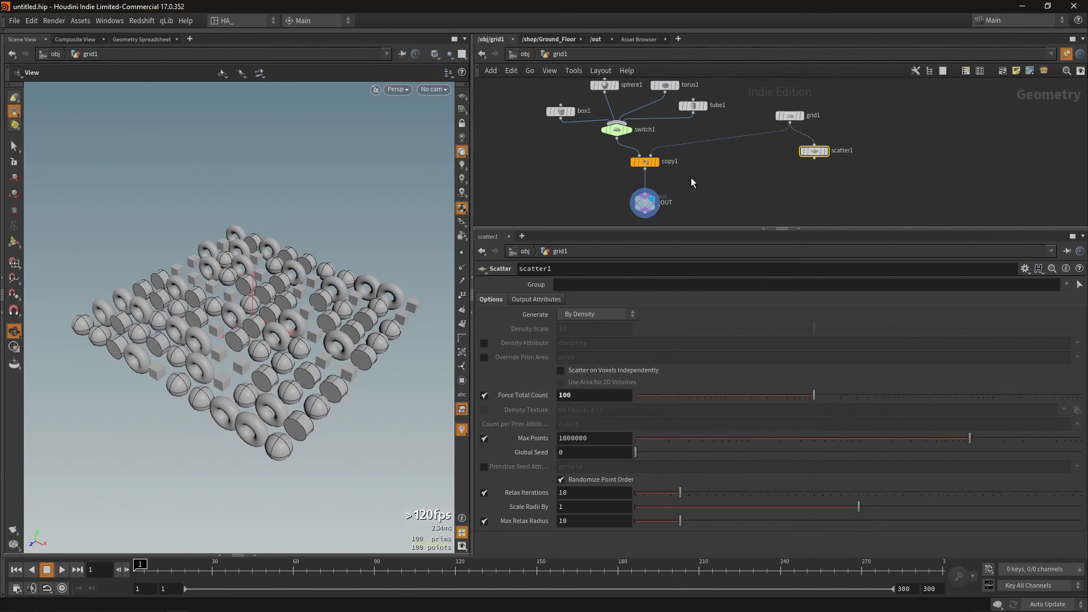
- Display scatter1 and turn off Relax Iterations for the scattered points
click(826, 152)
drag(250, 354, 321, 322)
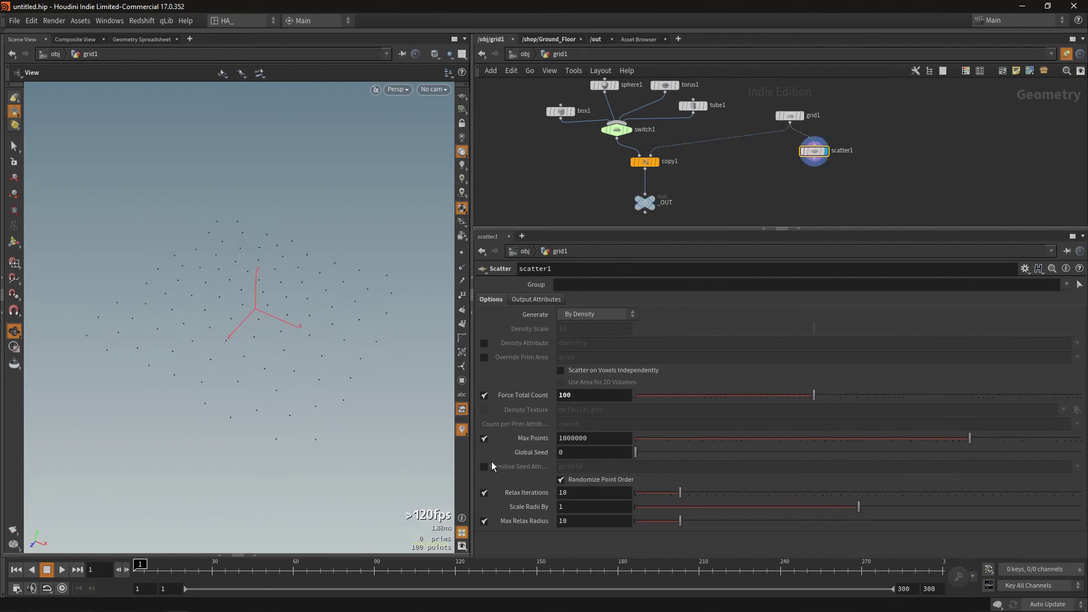
click(484, 493)
drag(250, 348, 318, 305)
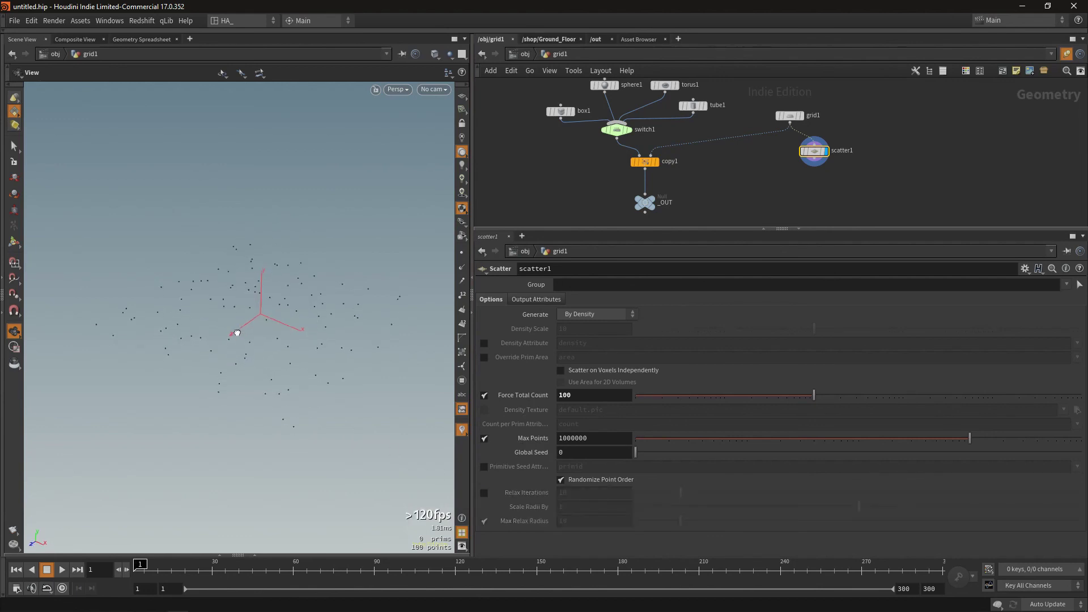
- Wire scatter1 into copy1's template input and display the _OUT result
click(814, 165)
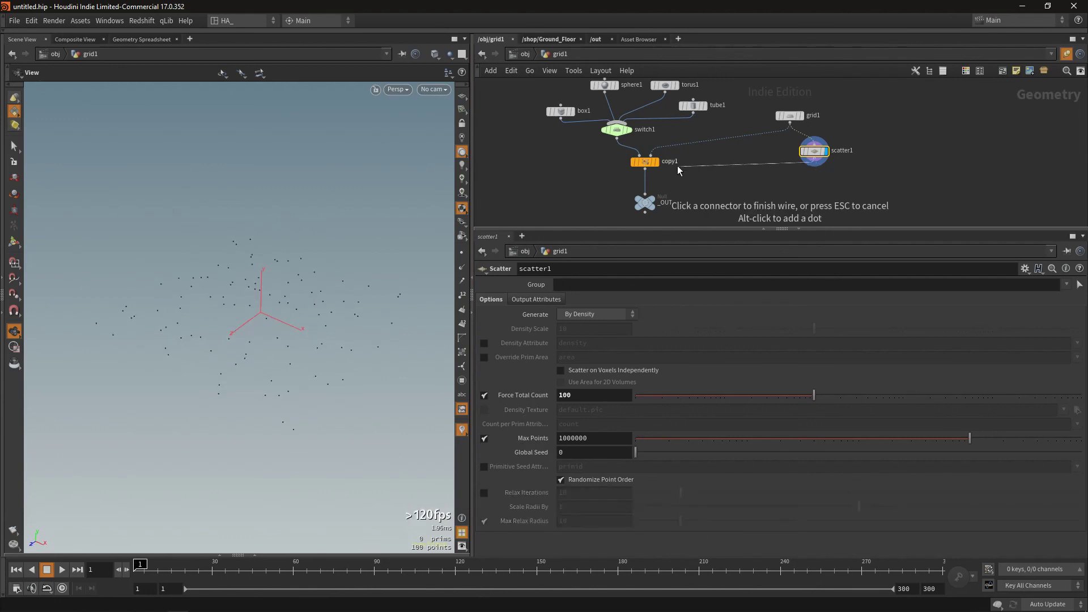
click(651, 155)
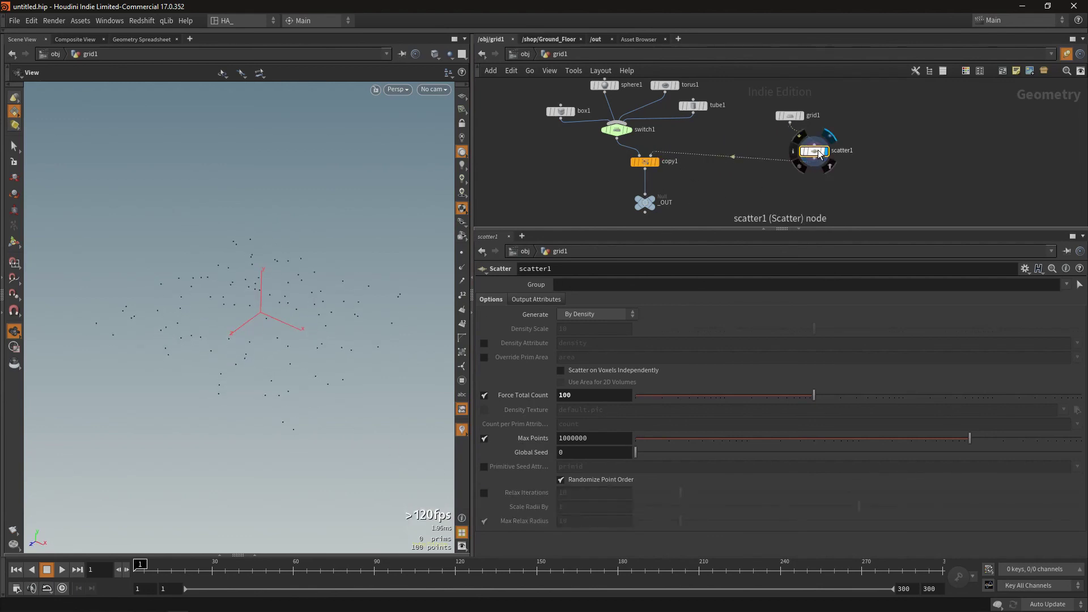
drag(814, 151, 737, 140)
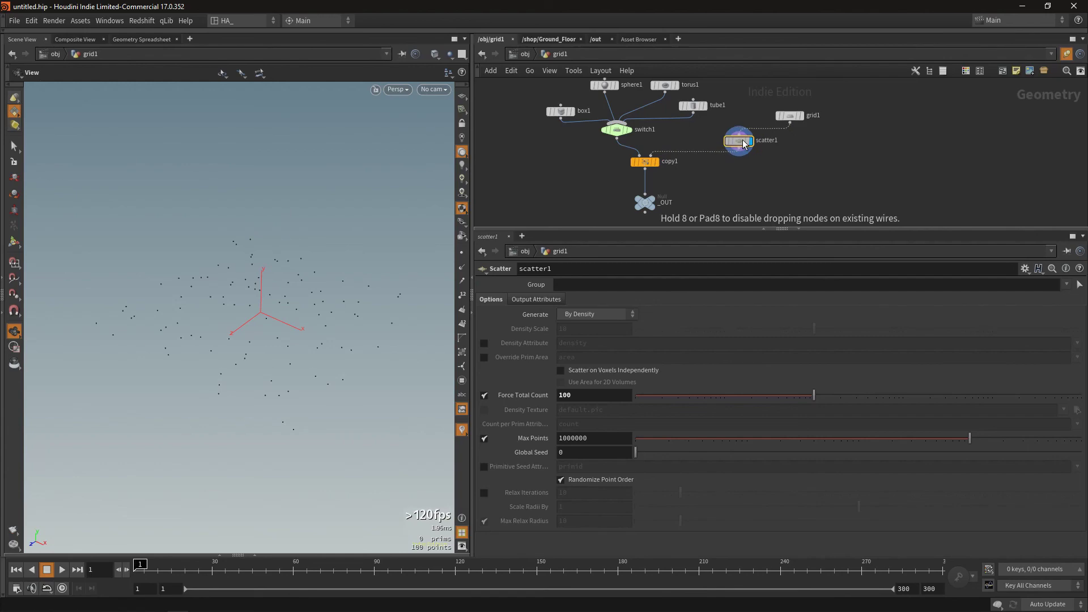
click(655, 199)
mouse_move(243, 317)
mouse_down()
mouse_move(215, 314)
mouse_move(226, 318)
mouse_up()
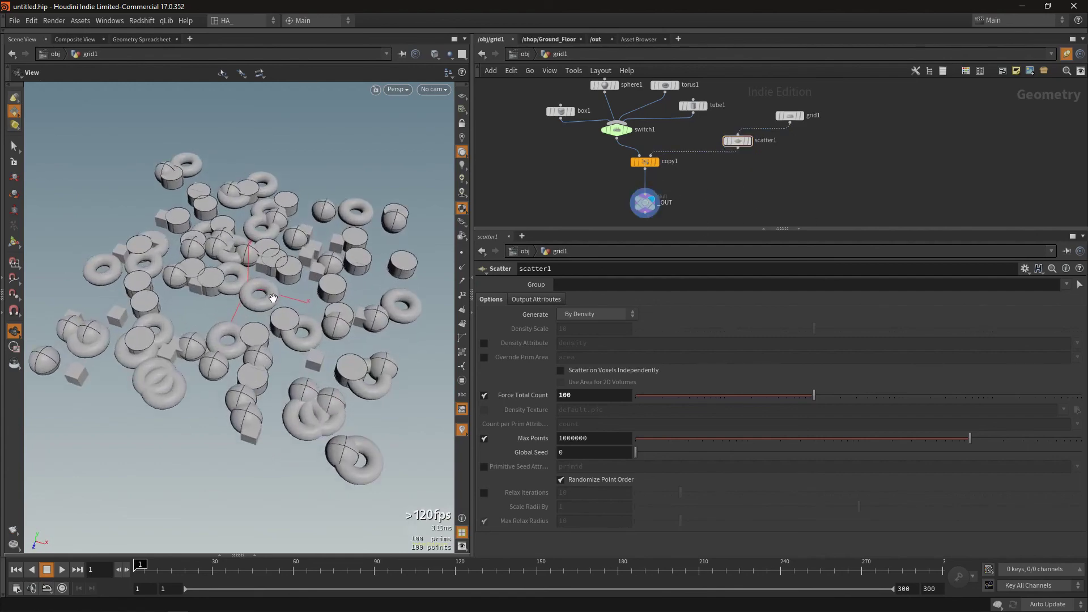
scroll(226, 317, down, 3)
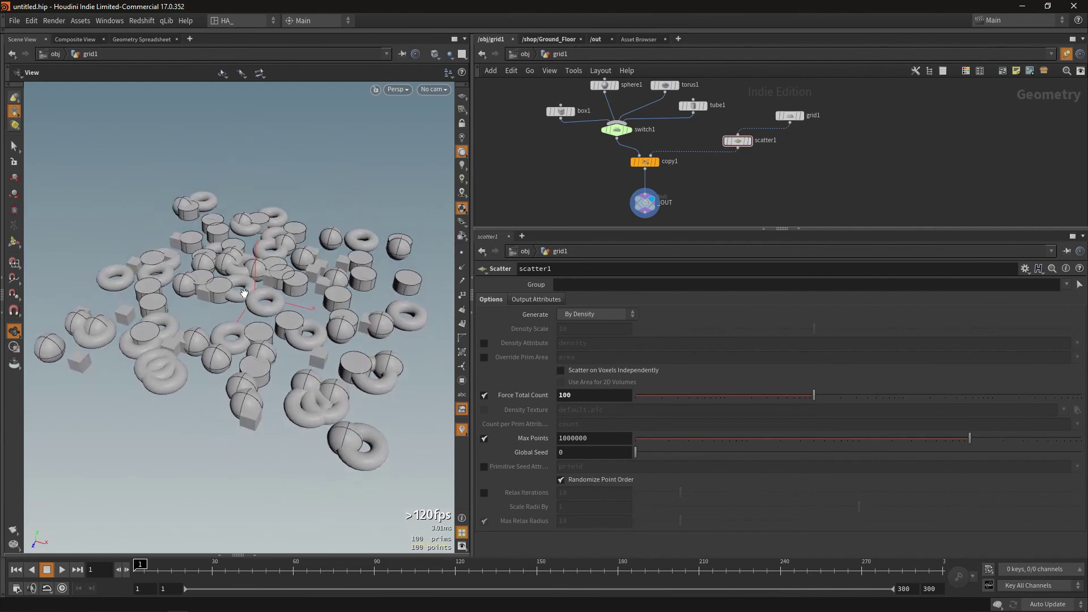
scroll(226, 317, down, 2)
scroll(225, 318, down, 2)
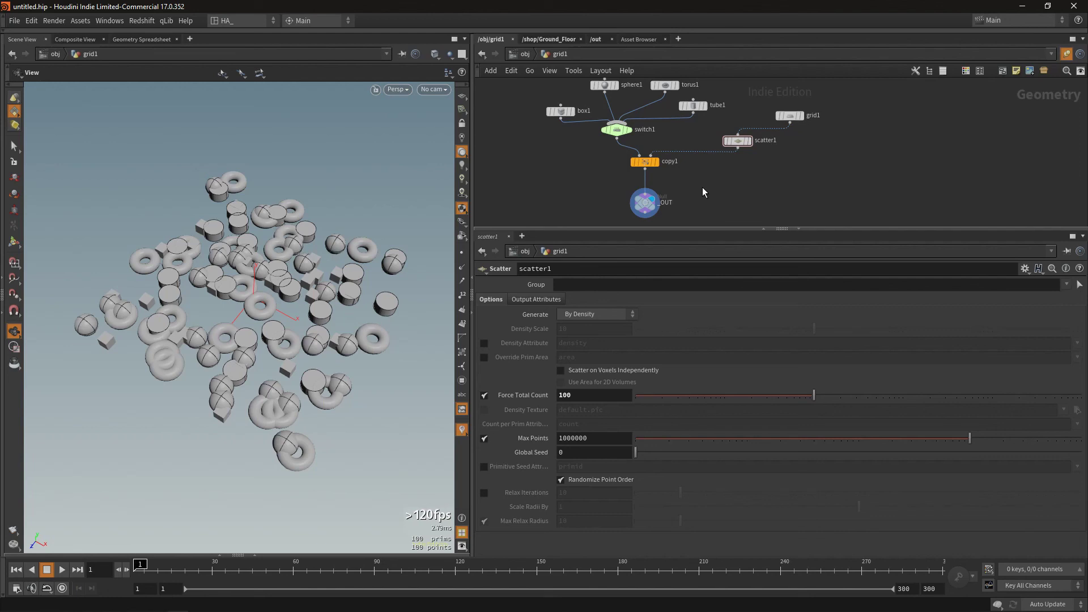
middle_drag(702, 192, 726, 219)
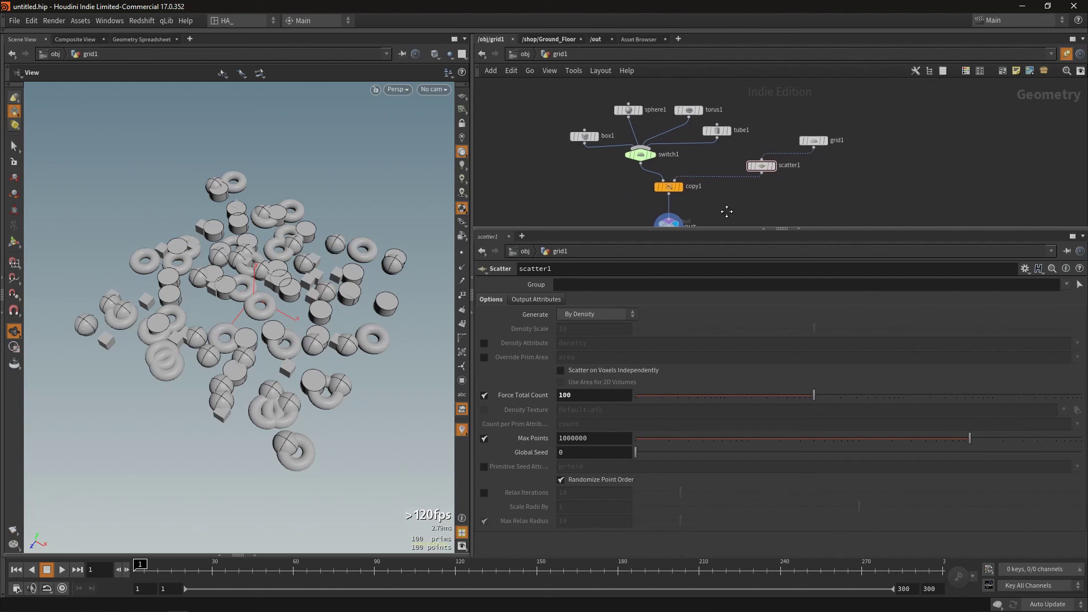
click(671, 187)
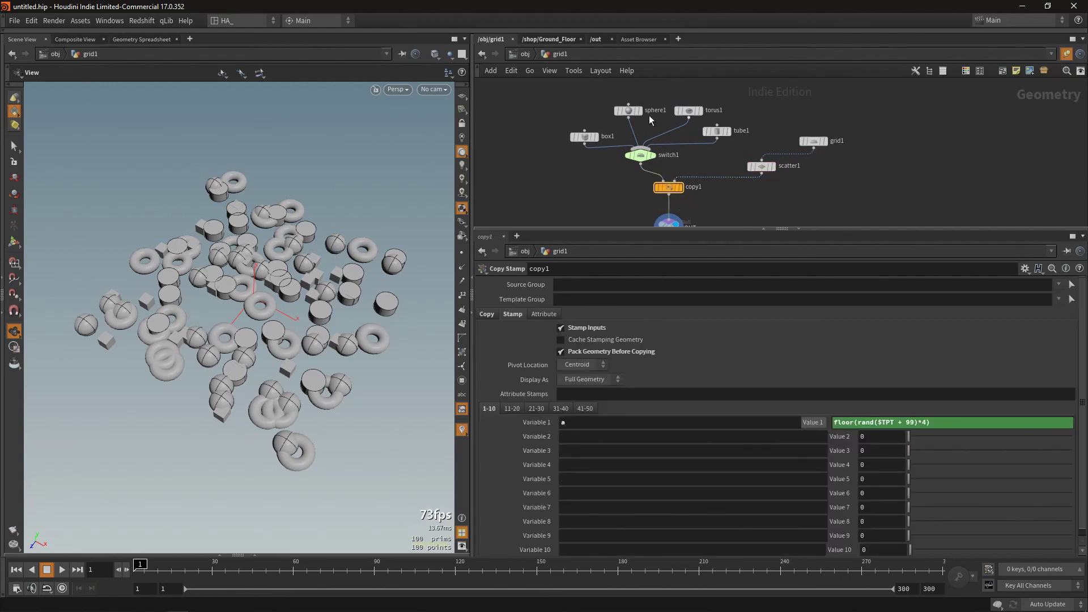